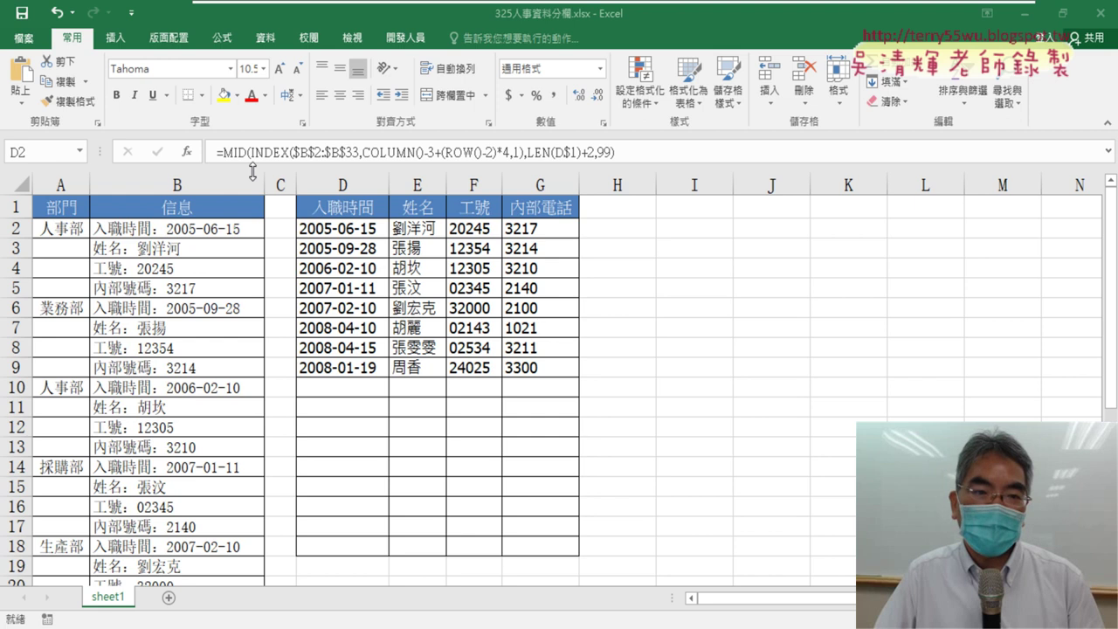
Step: Inspect the arguments of D2's MID formula without changing it
click(187, 153)
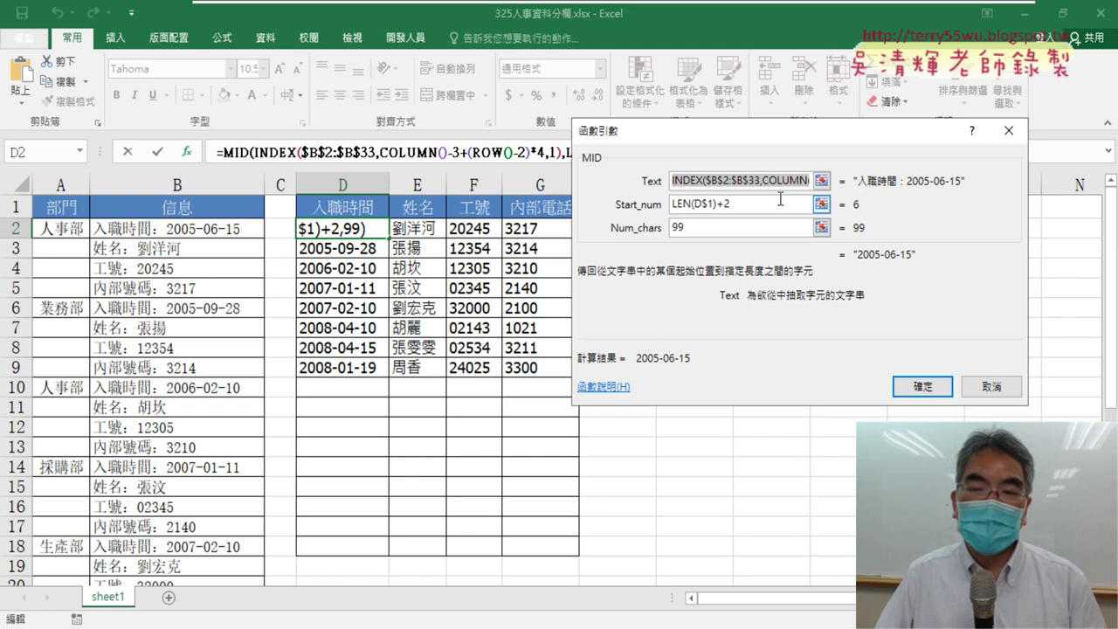
click(702, 185)
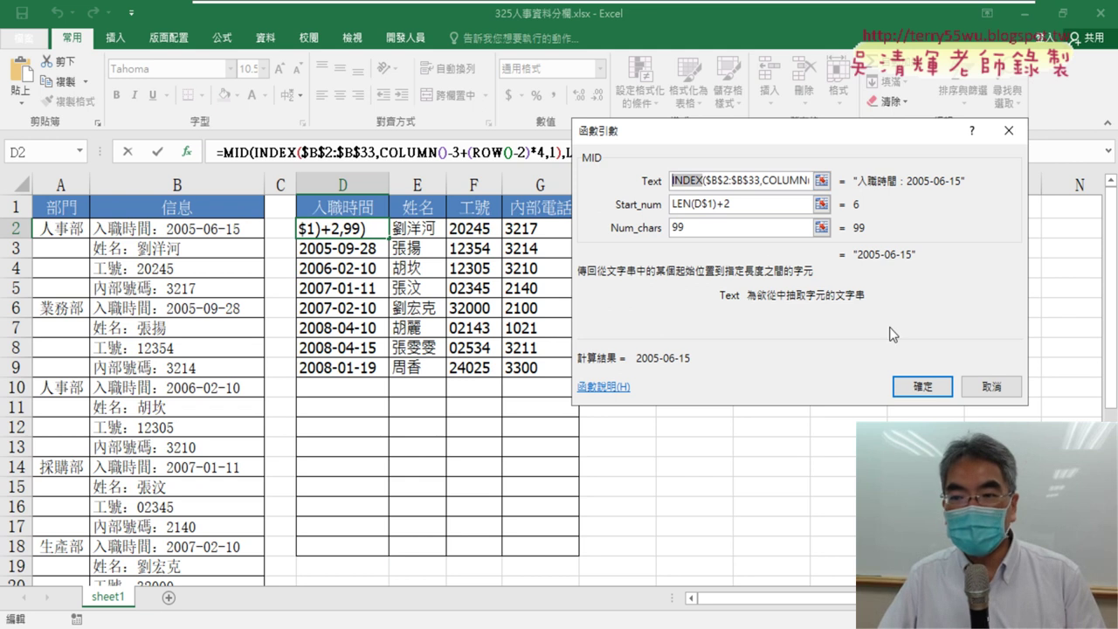
click(966, 384)
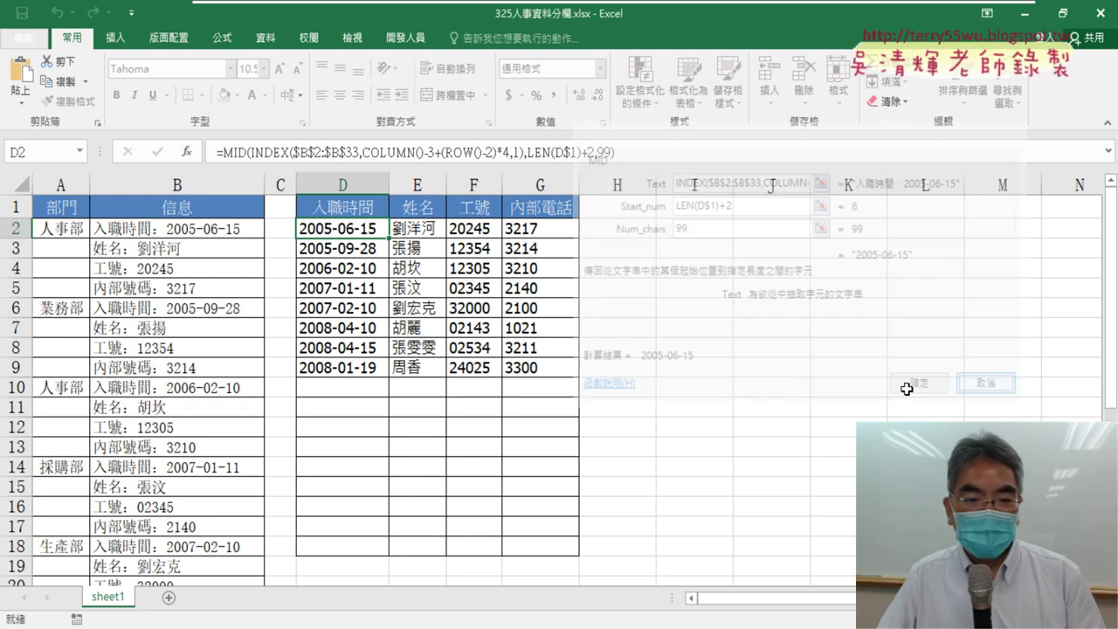
Step: Rename sheet1 to INDEX
double_click(112, 598)
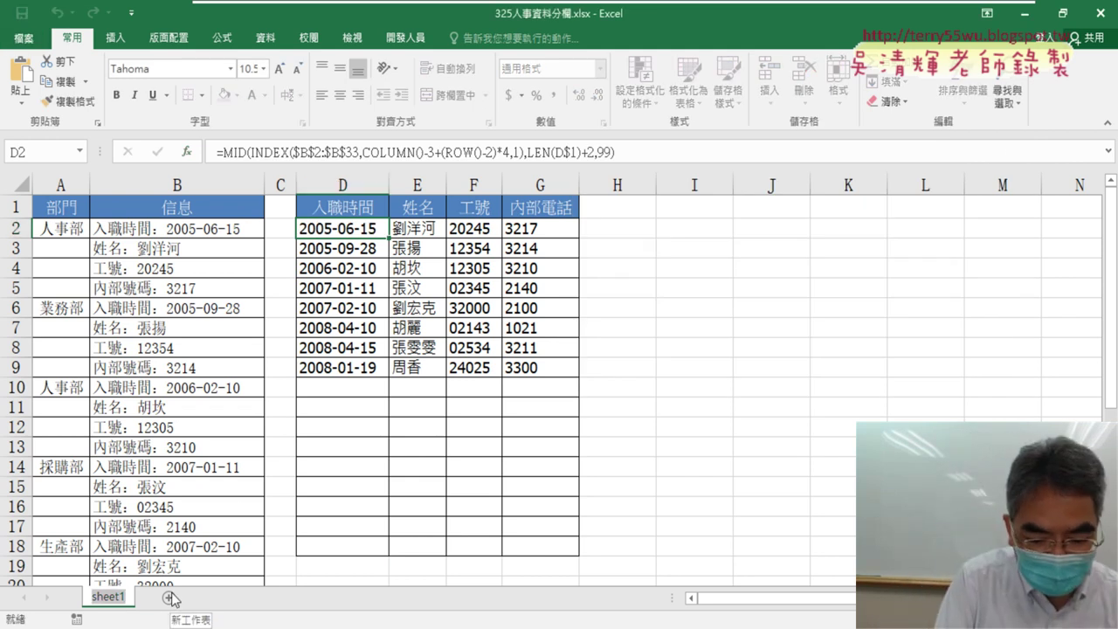
text(INDEX)
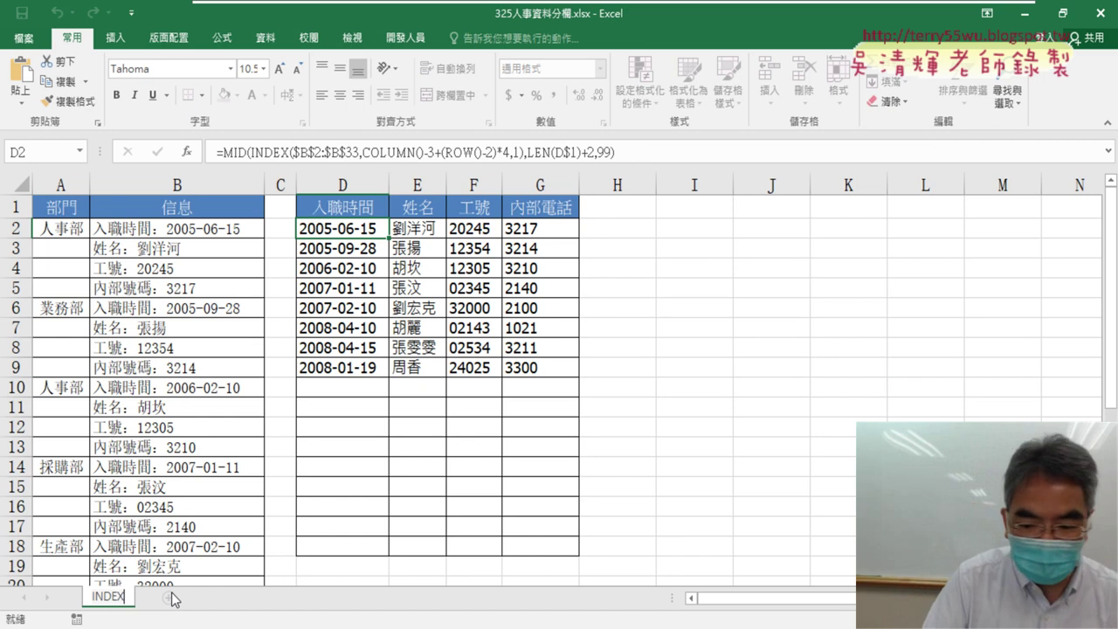
key(Return)
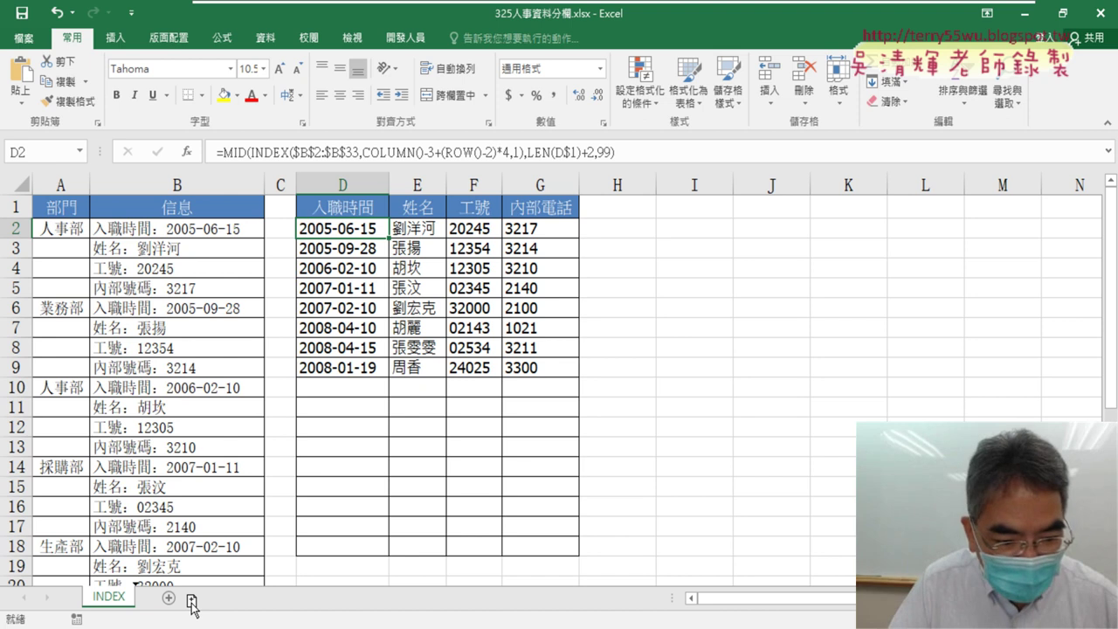
Step: Duplicate the INDEX sheet as INDEX (2) and select its extracted values in D2:G9
drag(192, 603, 194, 610)
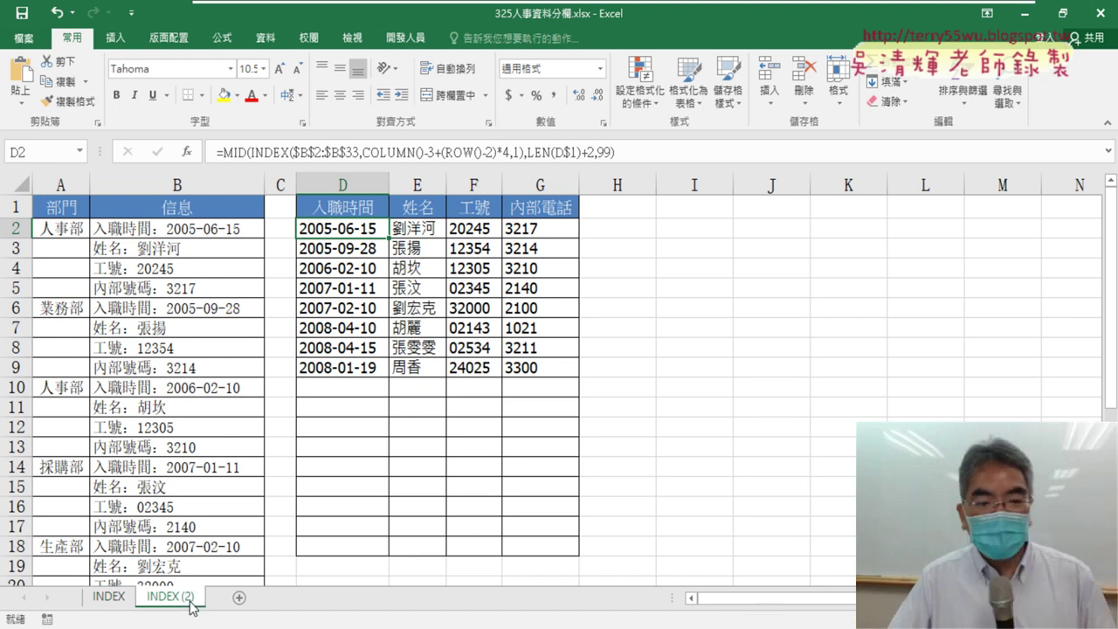
double_click(185, 602)
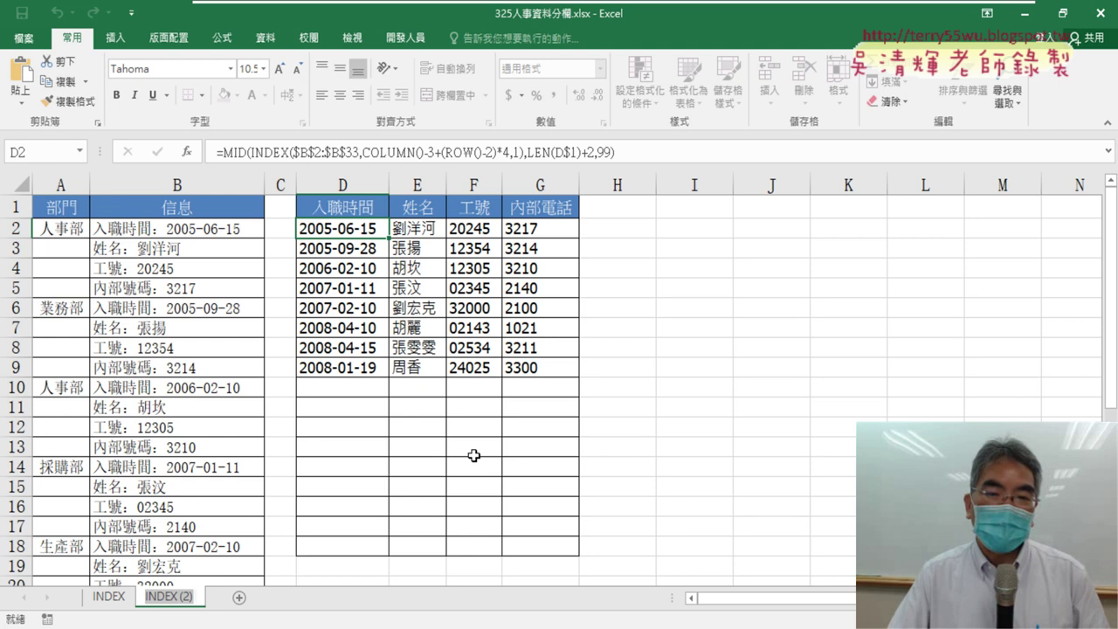
key(Return)
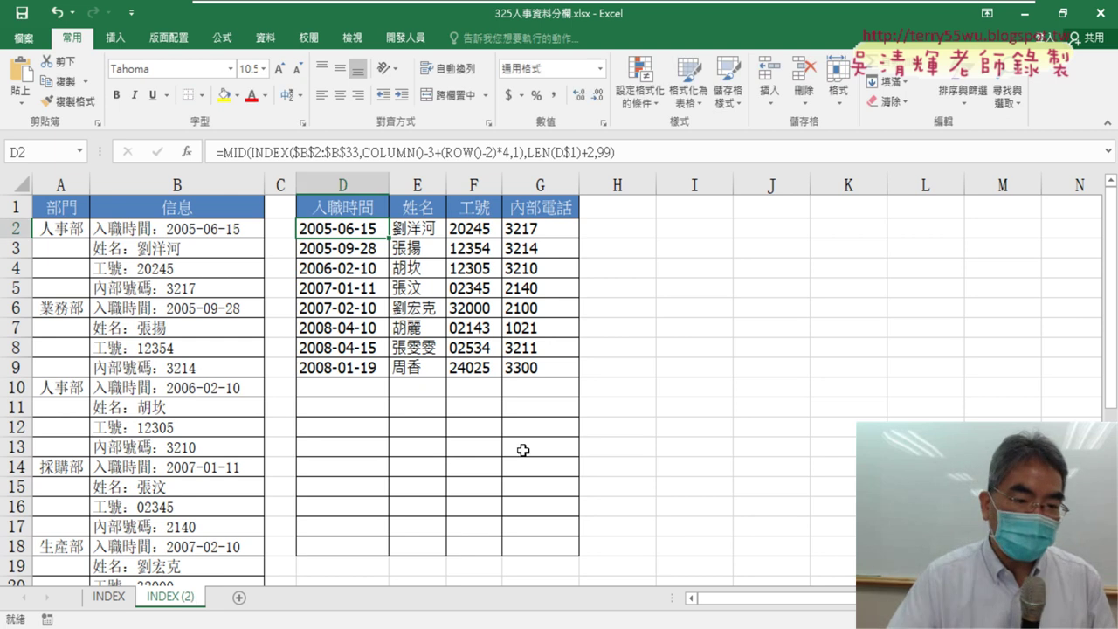
click(647, 402)
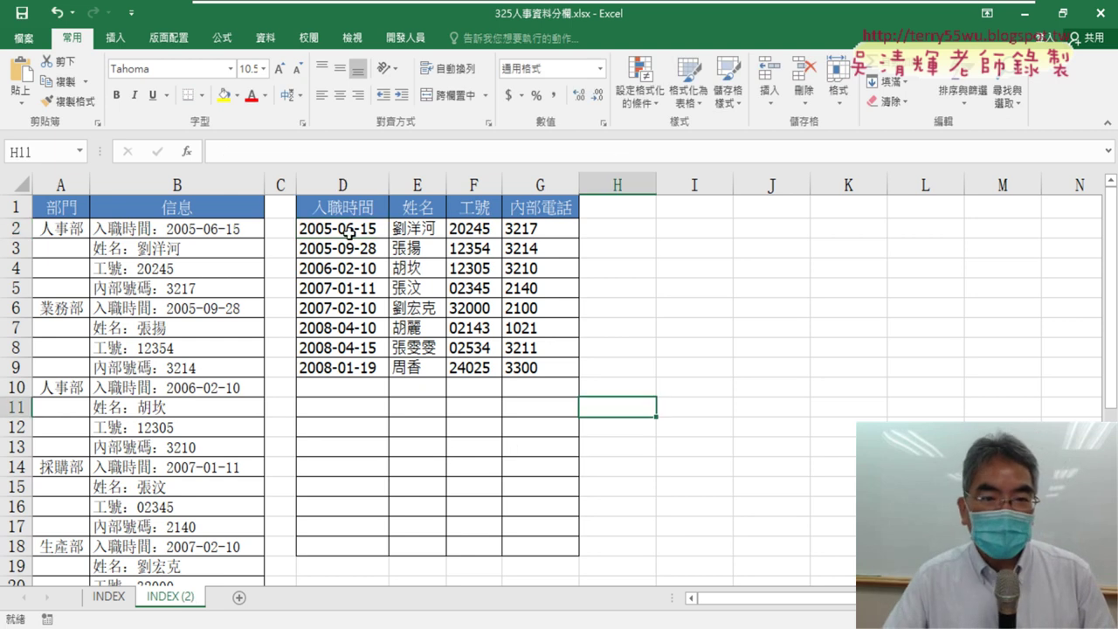
drag(348, 232, 534, 368)
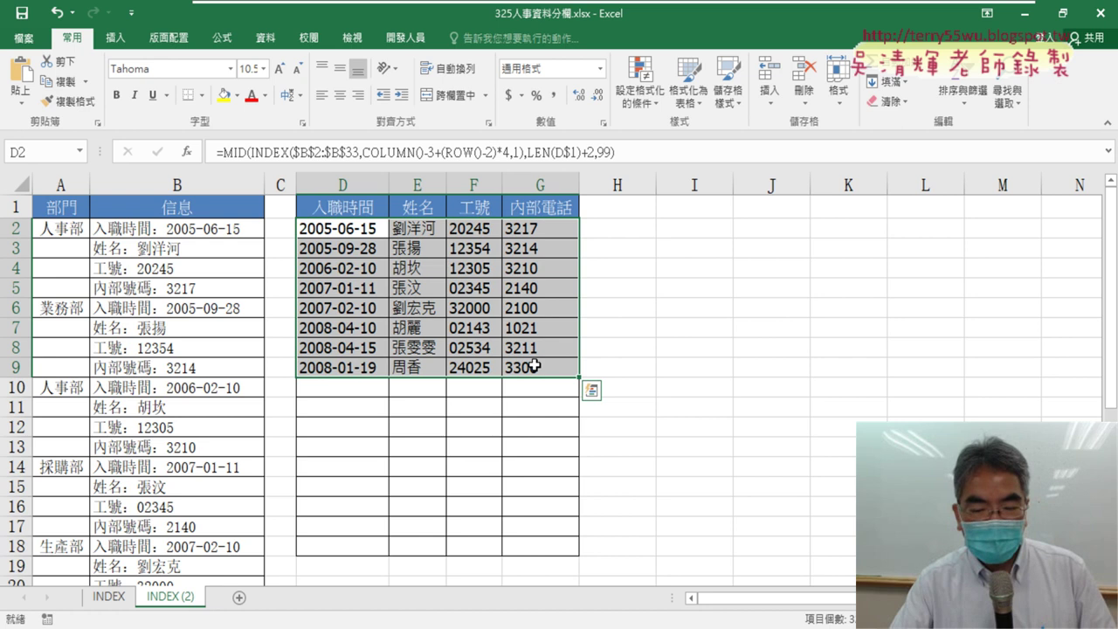
Step: Delete the values in D2:G9 and select cell D2
key(Delete)
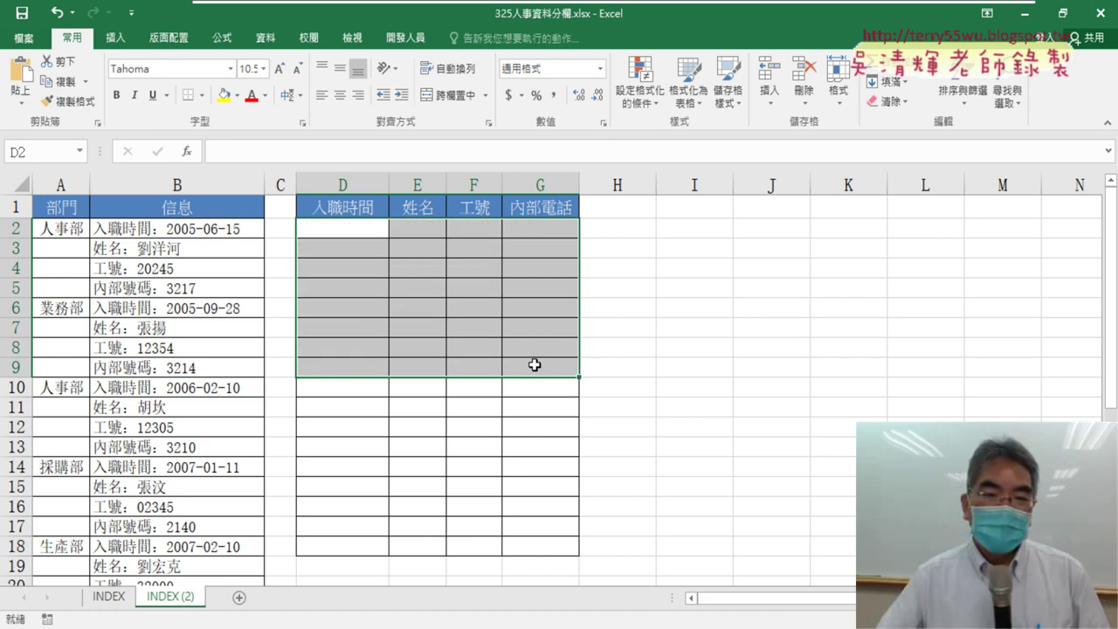
click(377, 233)
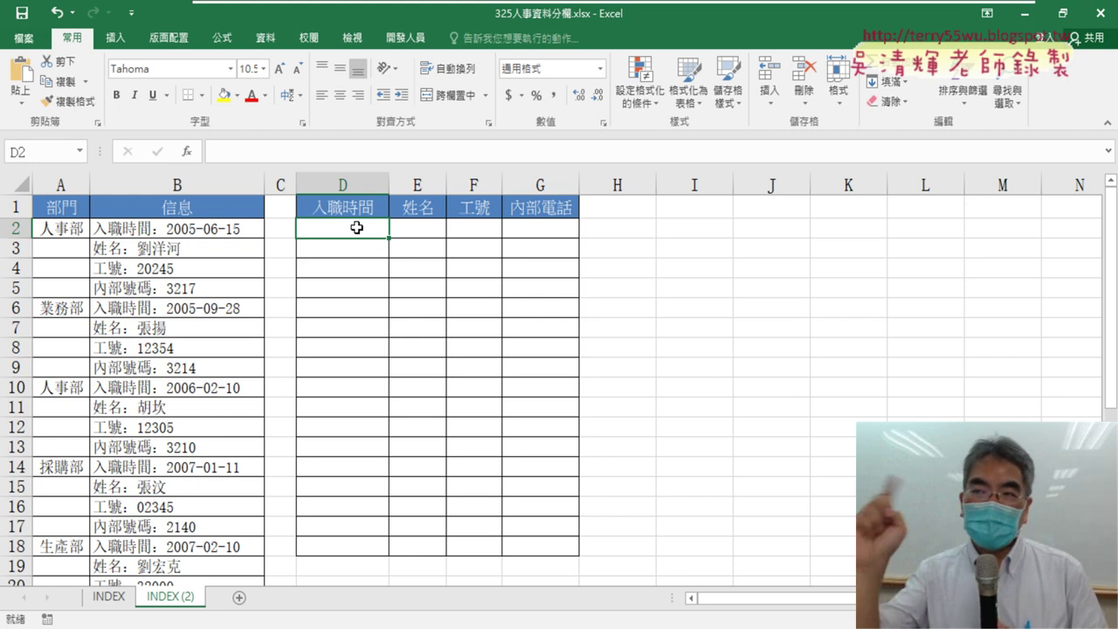
Step: Insert INDIRECT from the Lookup & Reference category into D2, after comparing it with OFFSET
click(187, 152)
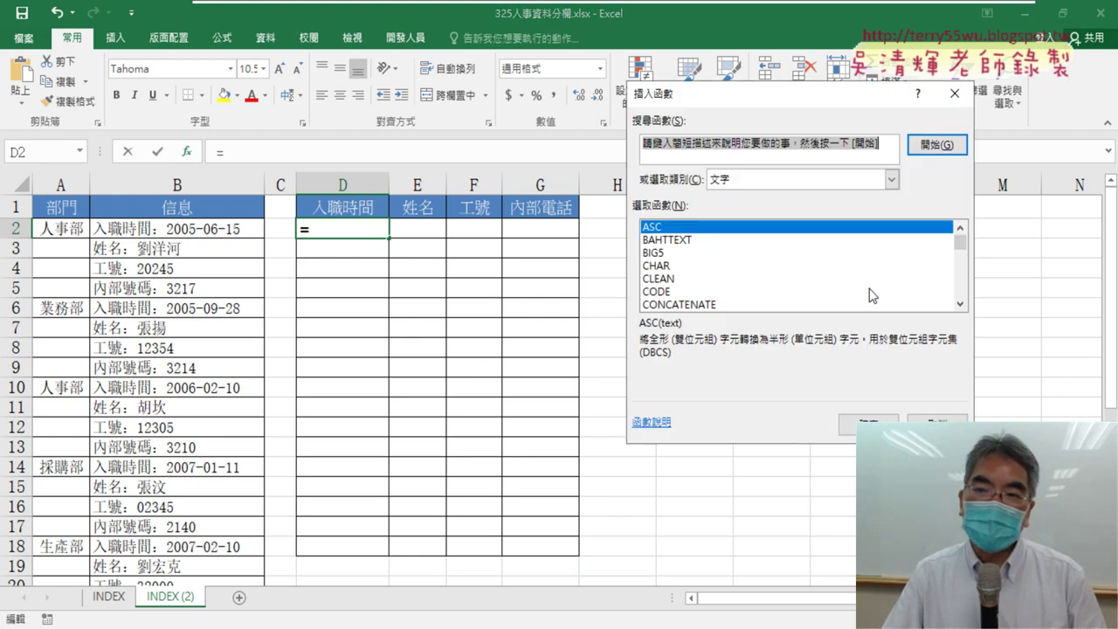
click(846, 177)
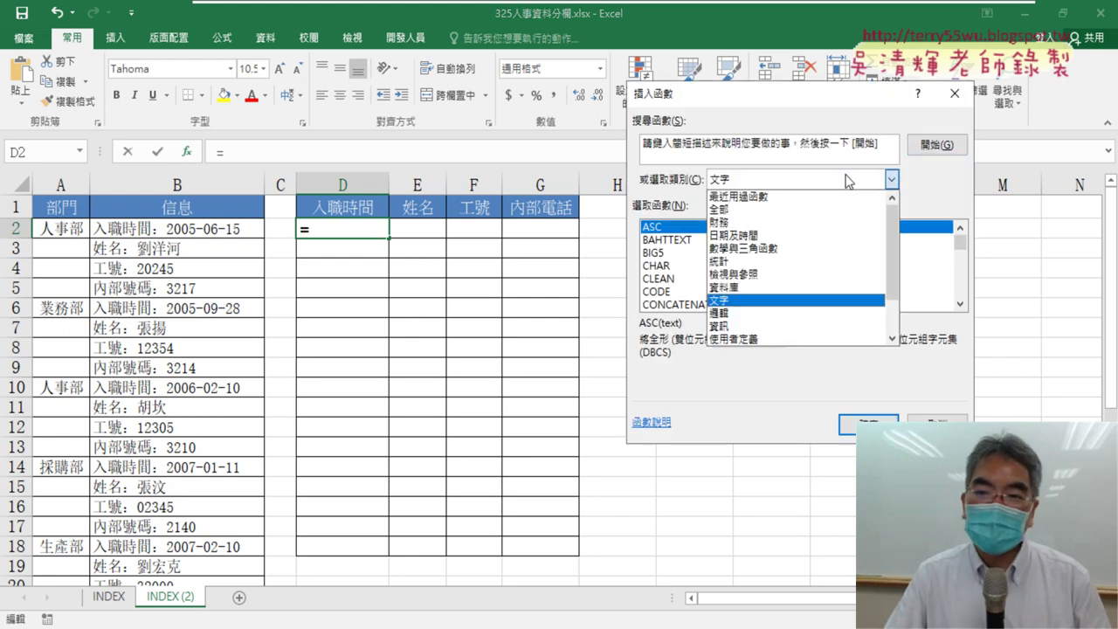
click(851, 275)
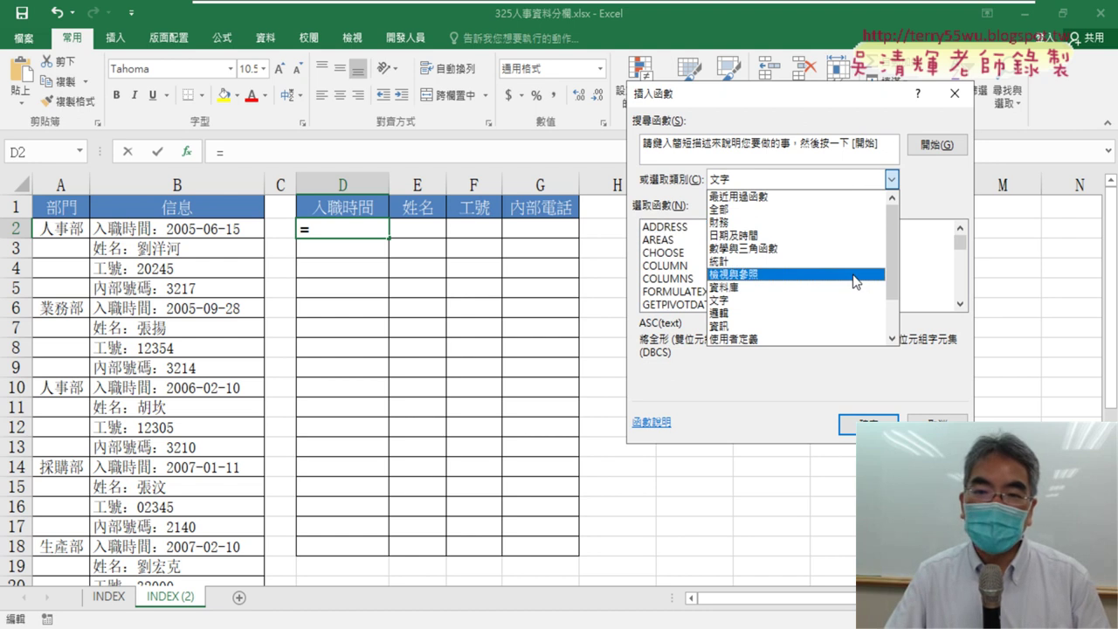
click(960, 304)
click(960, 304)
click(960, 304)
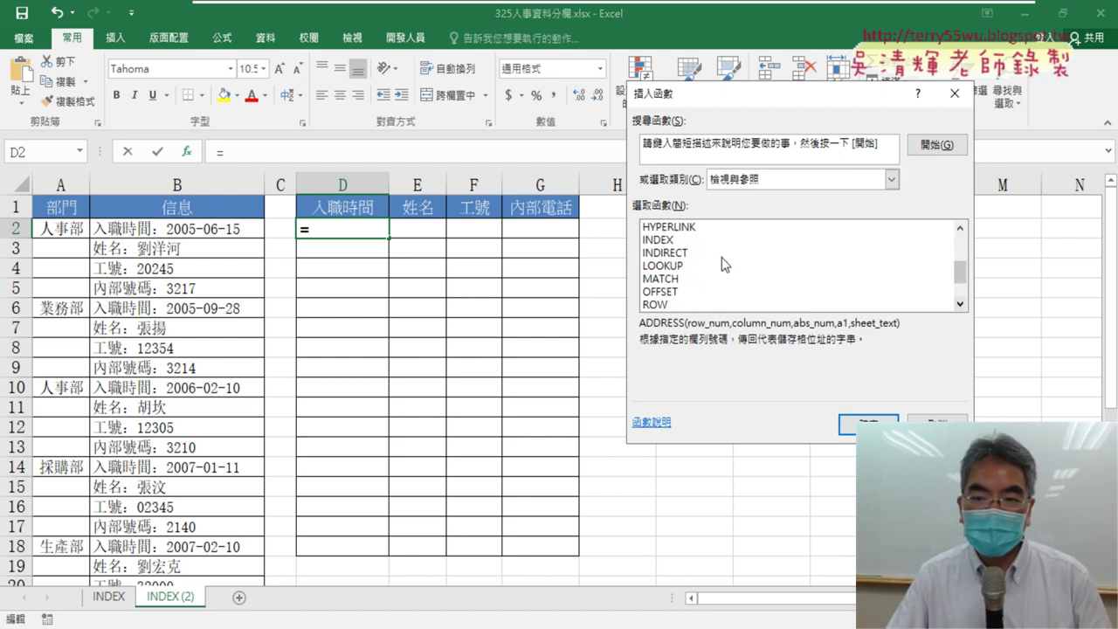
click(686, 255)
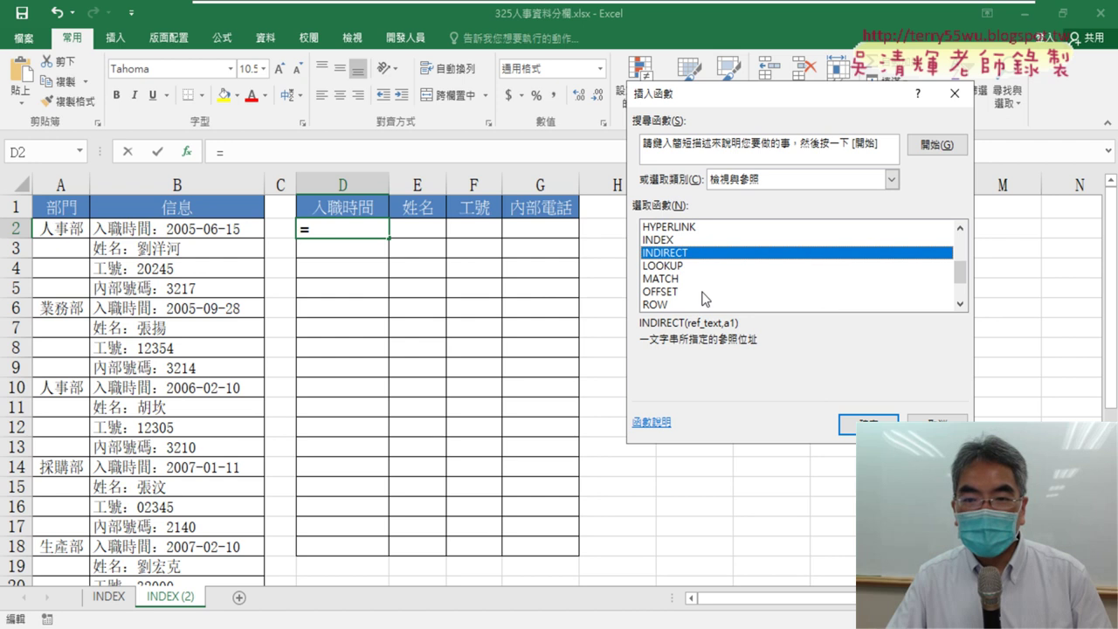
click(674, 293)
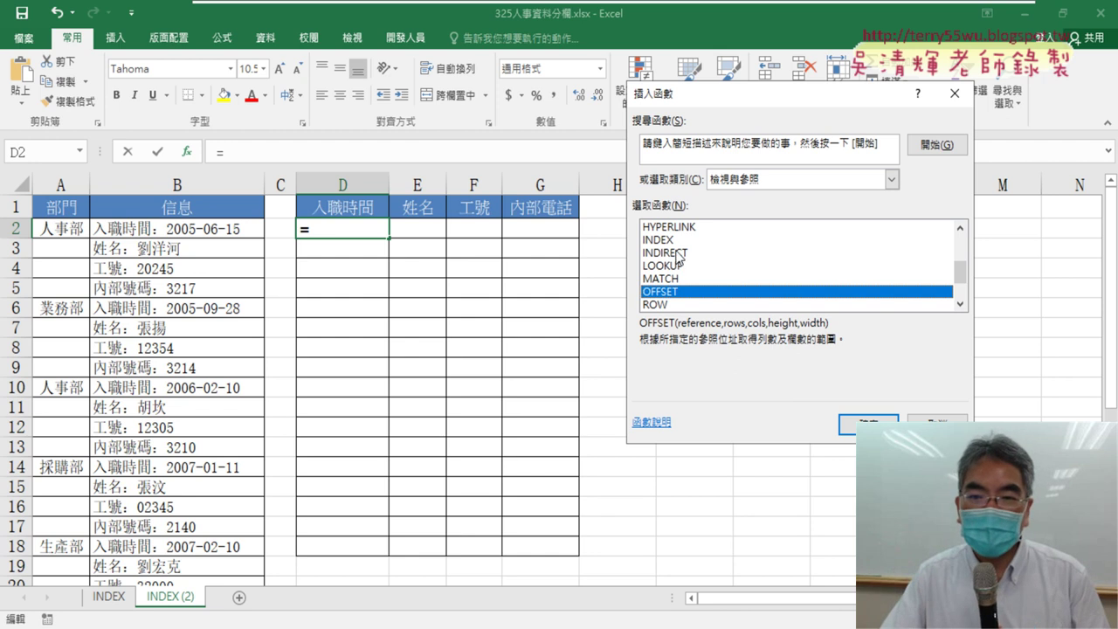
click(678, 255)
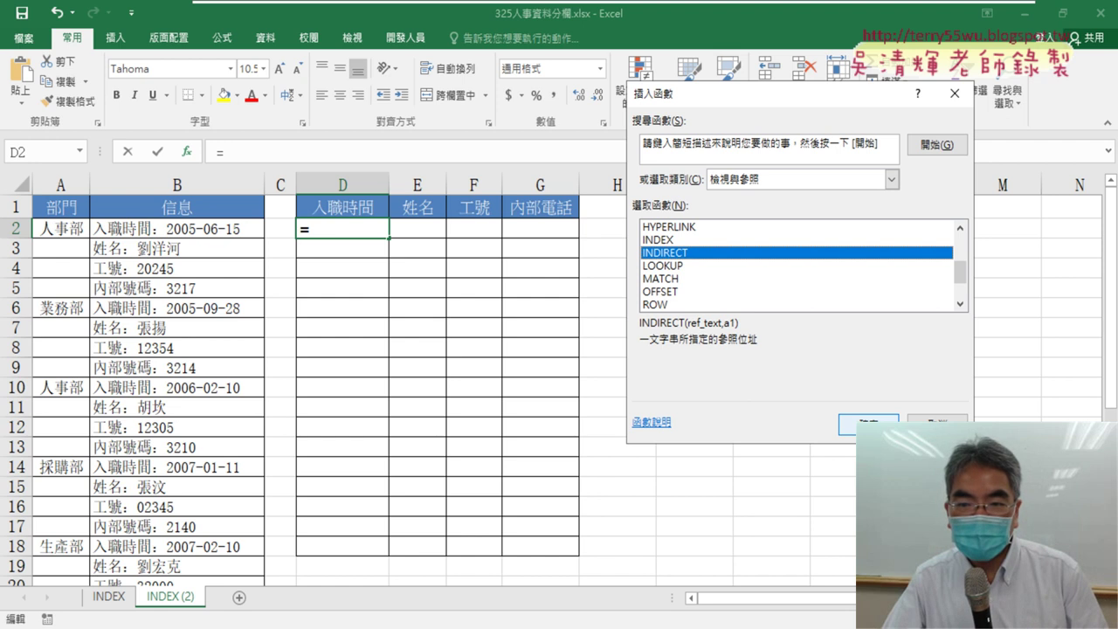
click(868, 423)
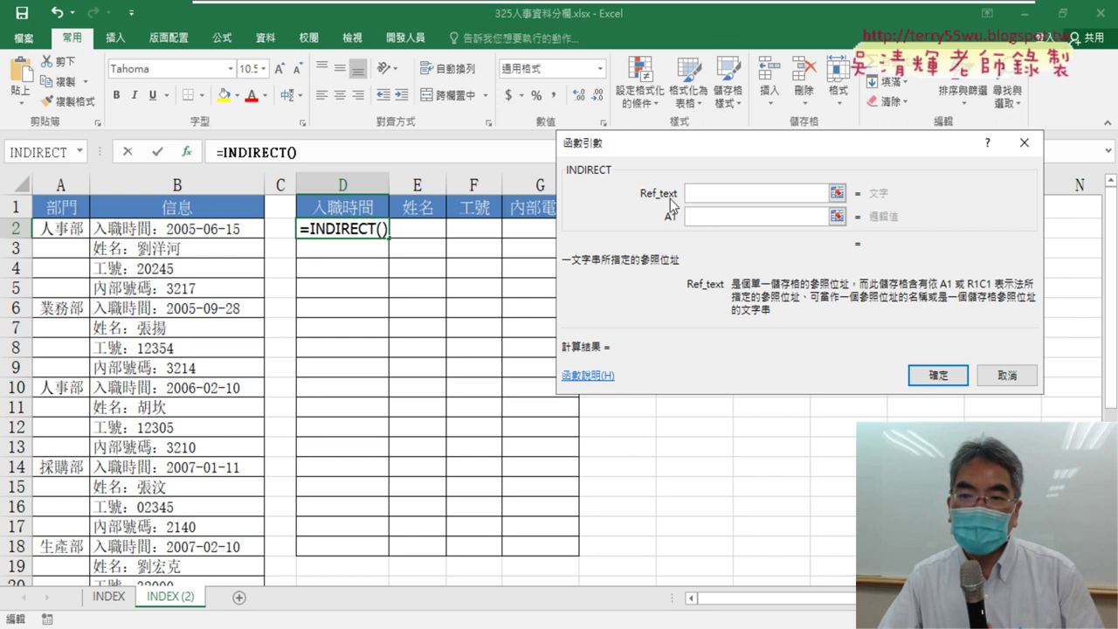
click(711, 220)
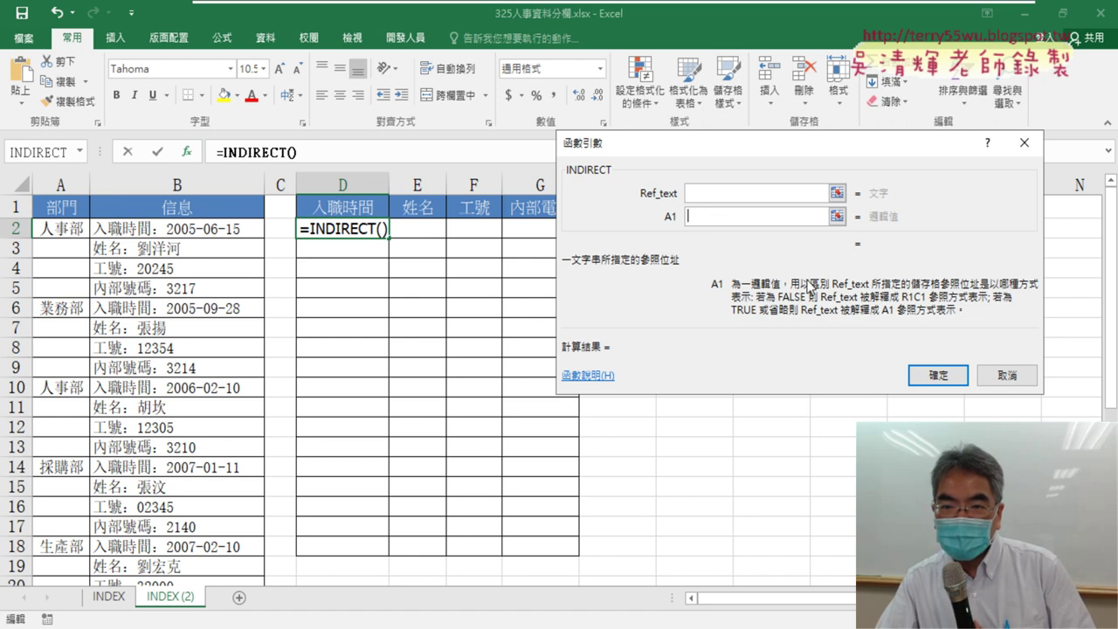
click(701, 193)
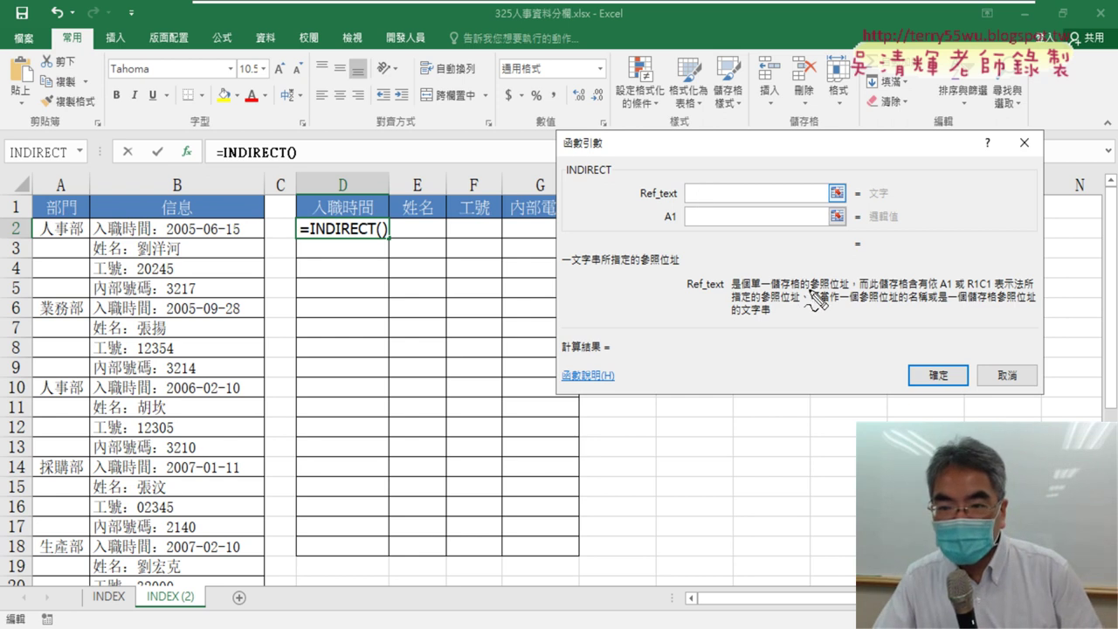
drag(813, 288, 846, 288)
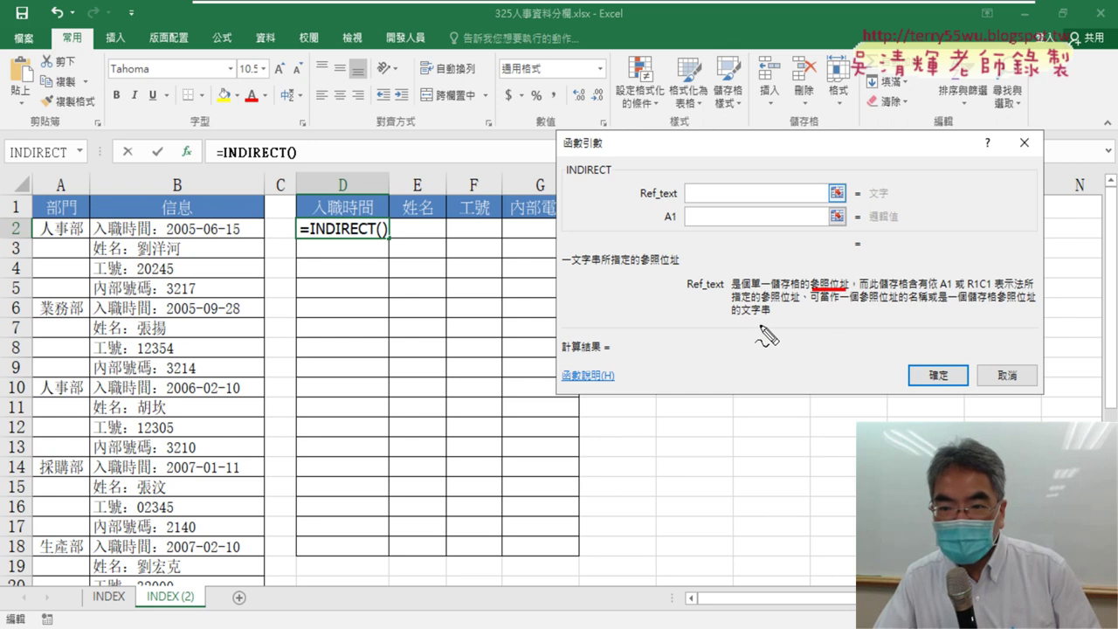
drag(746, 315, 768, 317)
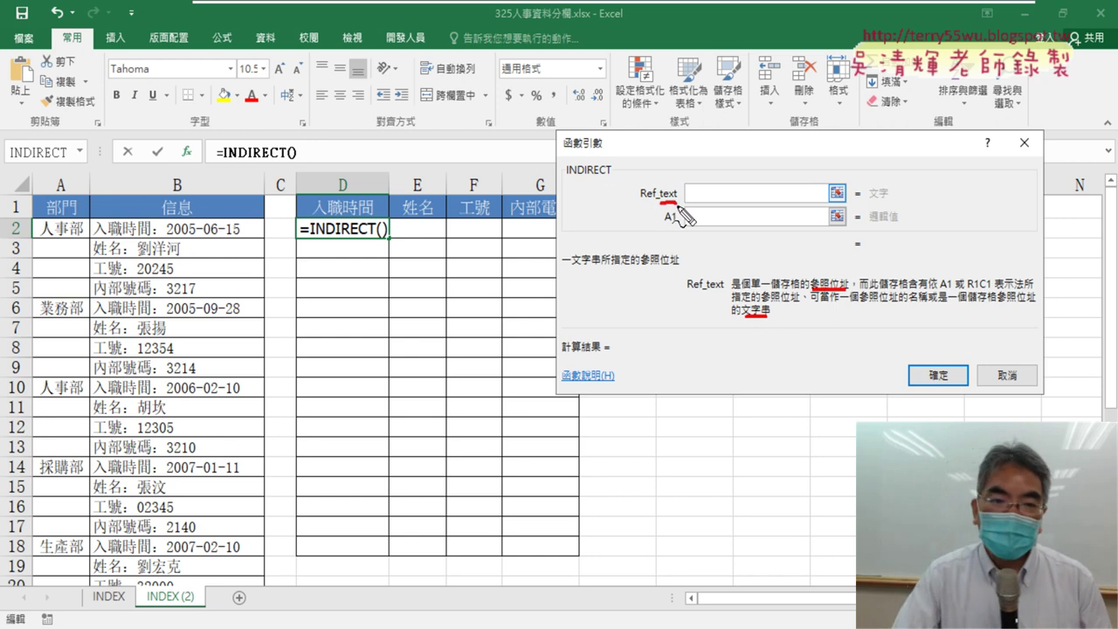
key(Escape)
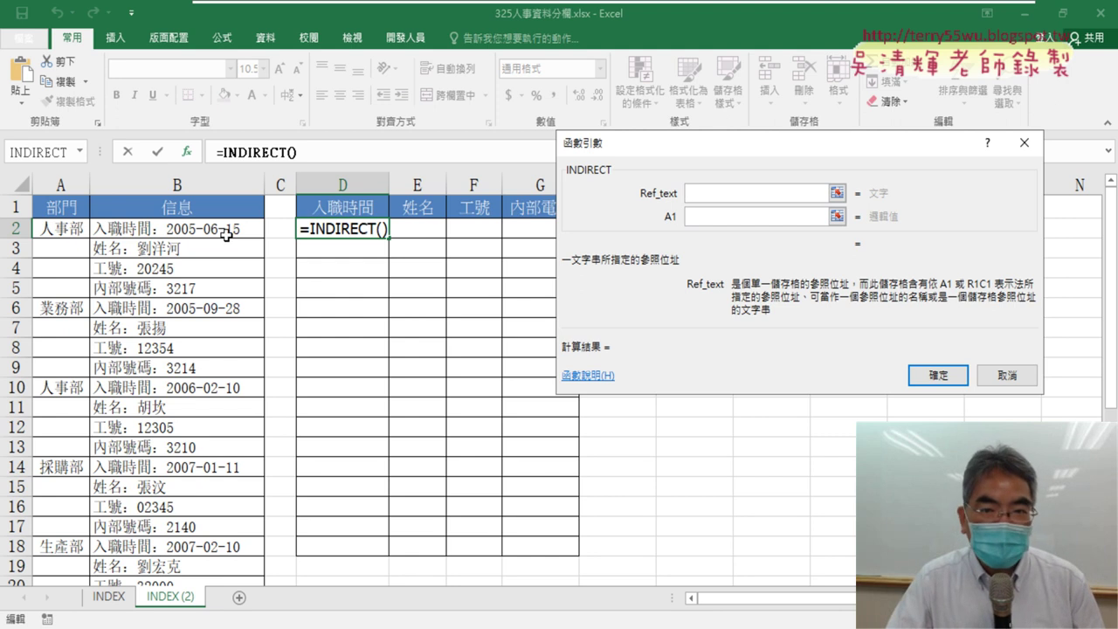
Step: Commit =INDIRECT(B2) in D2, which shows #REF!
click(180, 229)
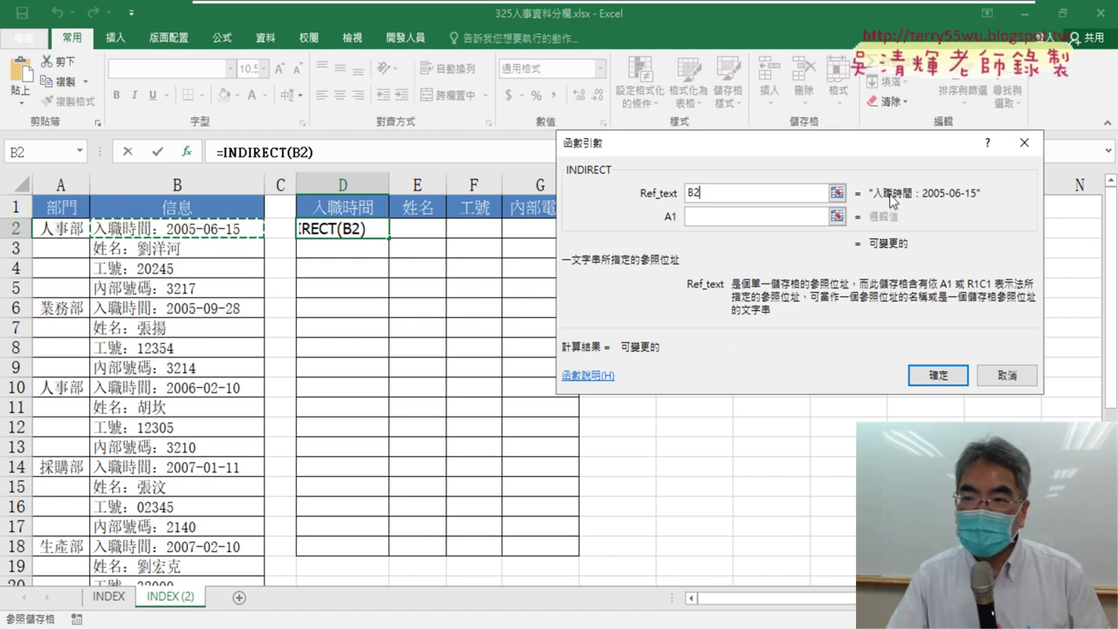
click(952, 381)
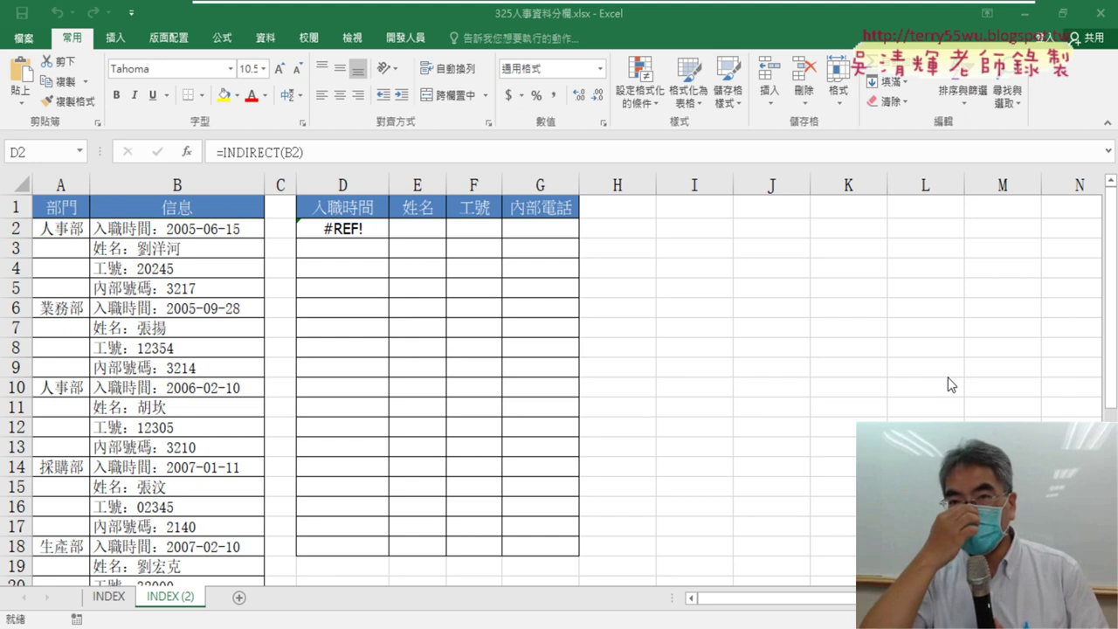
Step: Change D2's Ref_text to the quoted "B2" so it shows 入職時間：2005-06-15
click(271, 152)
click(187, 152)
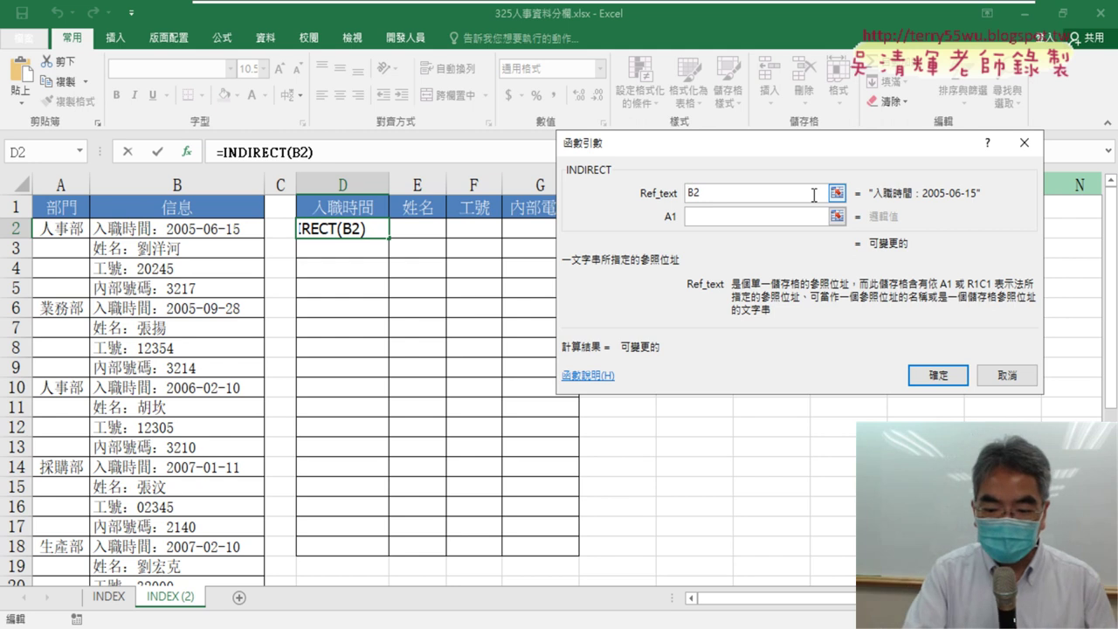
text(")
key(End)
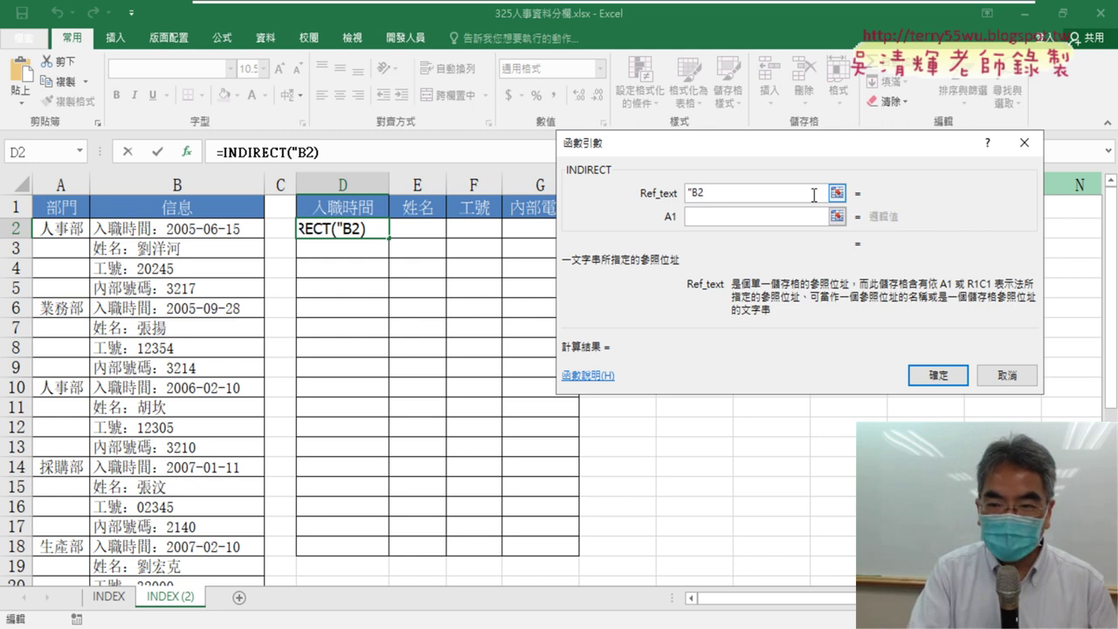
text(")
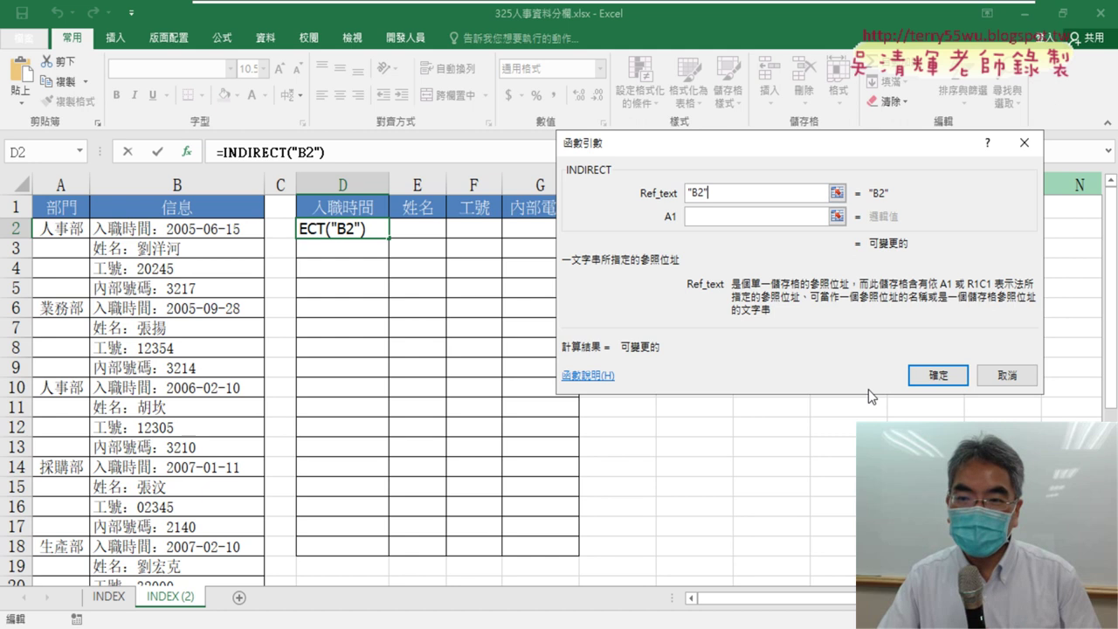
click(941, 384)
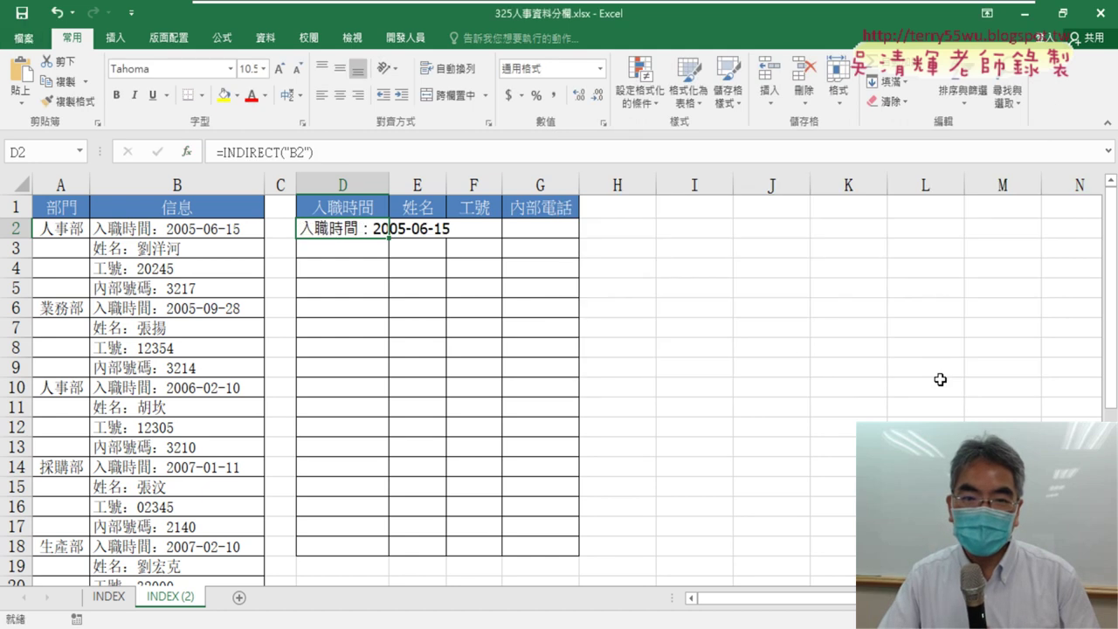
Step: Autofit column D, copy D2's =INDIRECT("B2") formula text, and select E2
double_click(389, 185)
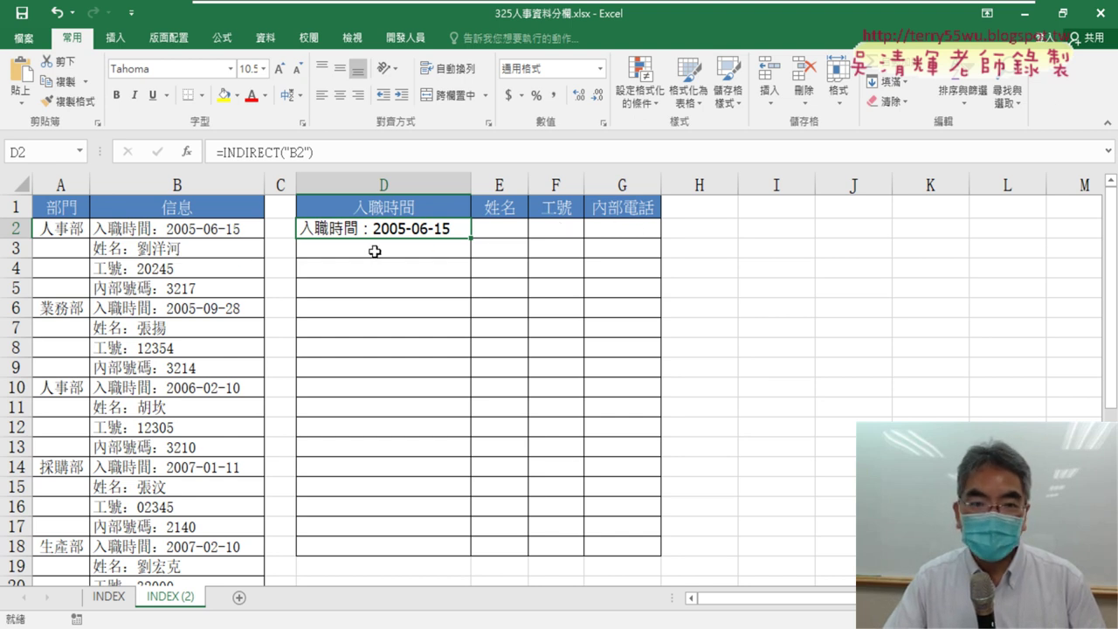
drag(217, 152, 311, 152)
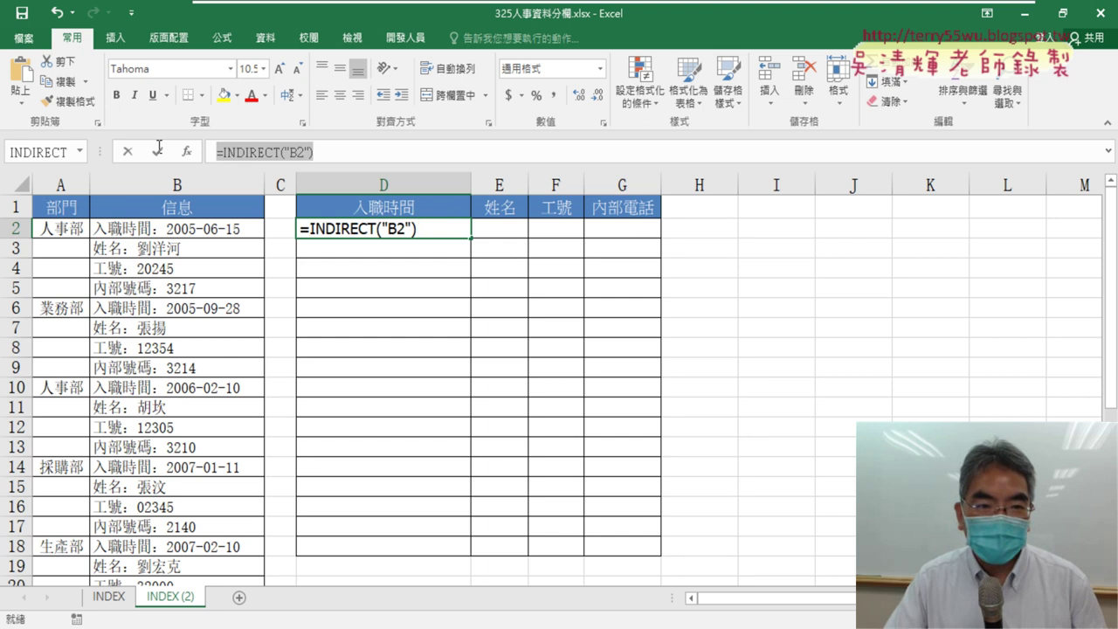
right_click(297, 153)
click(324, 182)
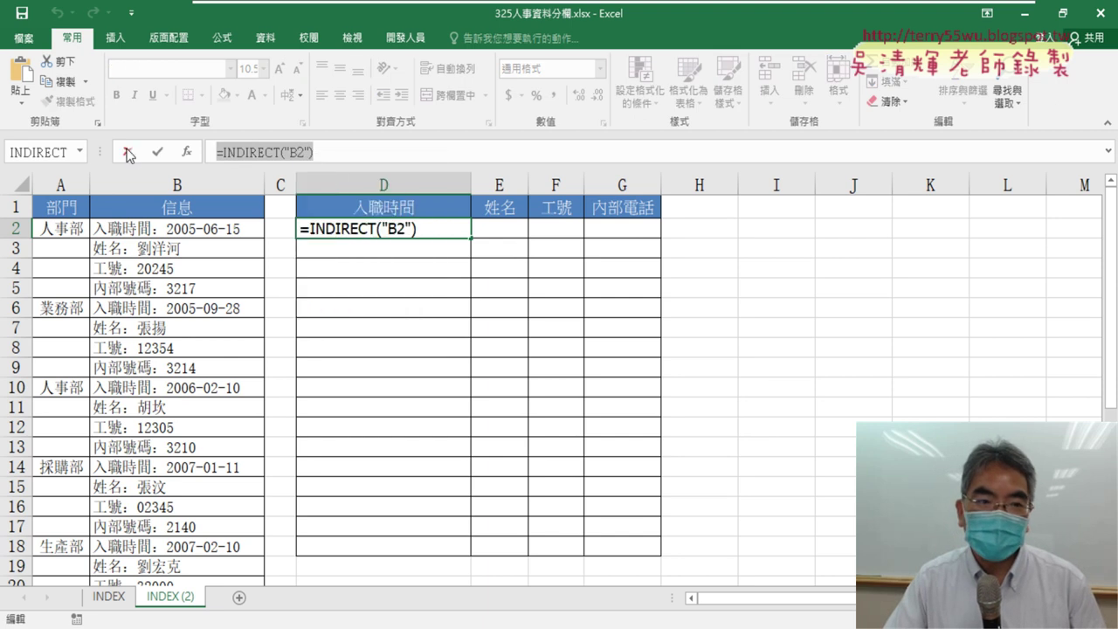
click(157, 152)
click(494, 228)
Step: Paste the formula into E2 and change its reference to "B3"
click(280, 156)
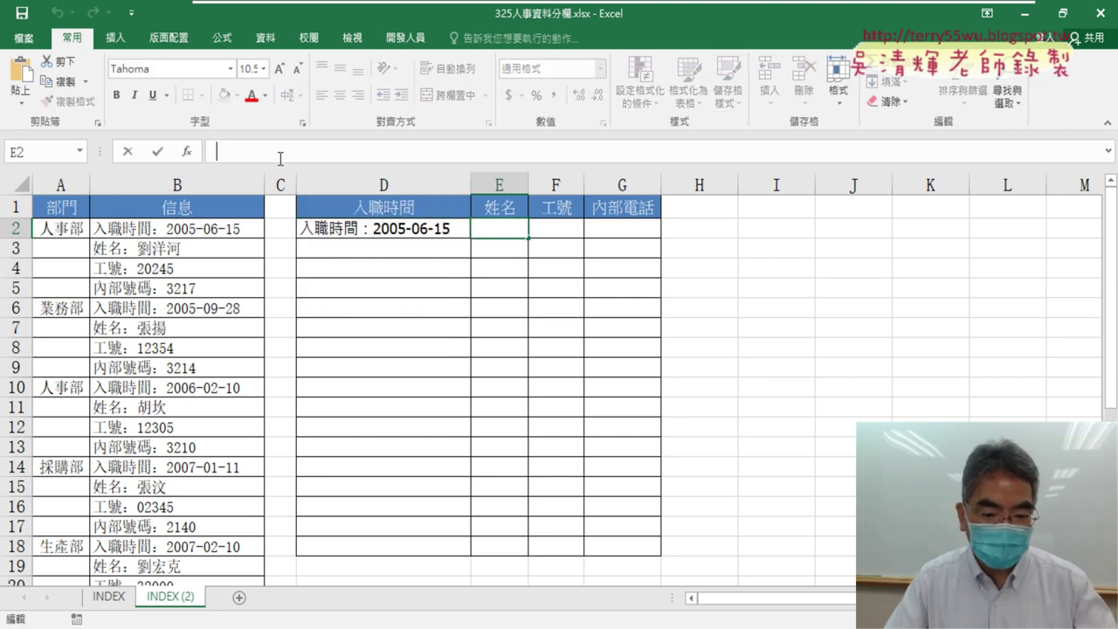
key(ctrl+v)
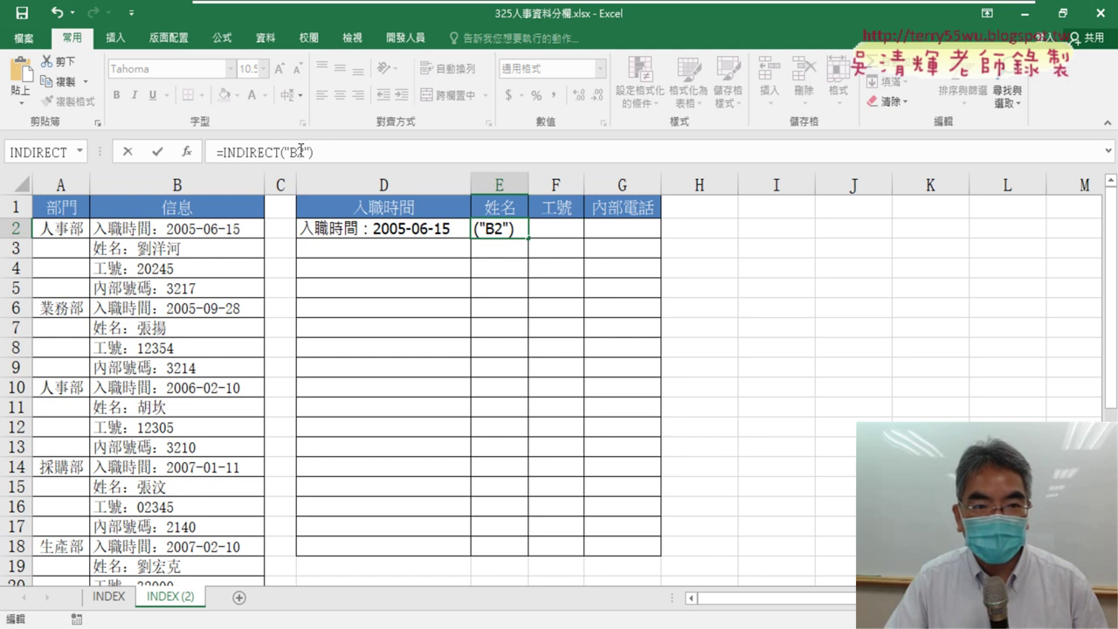
click(306, 152)
text(3)
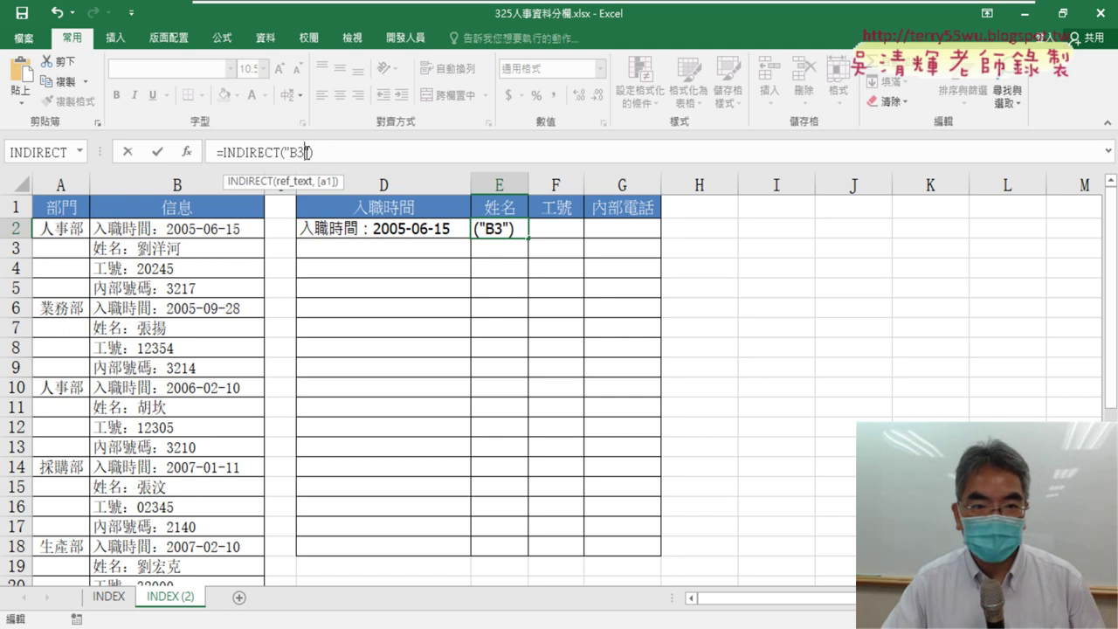
key(Return)
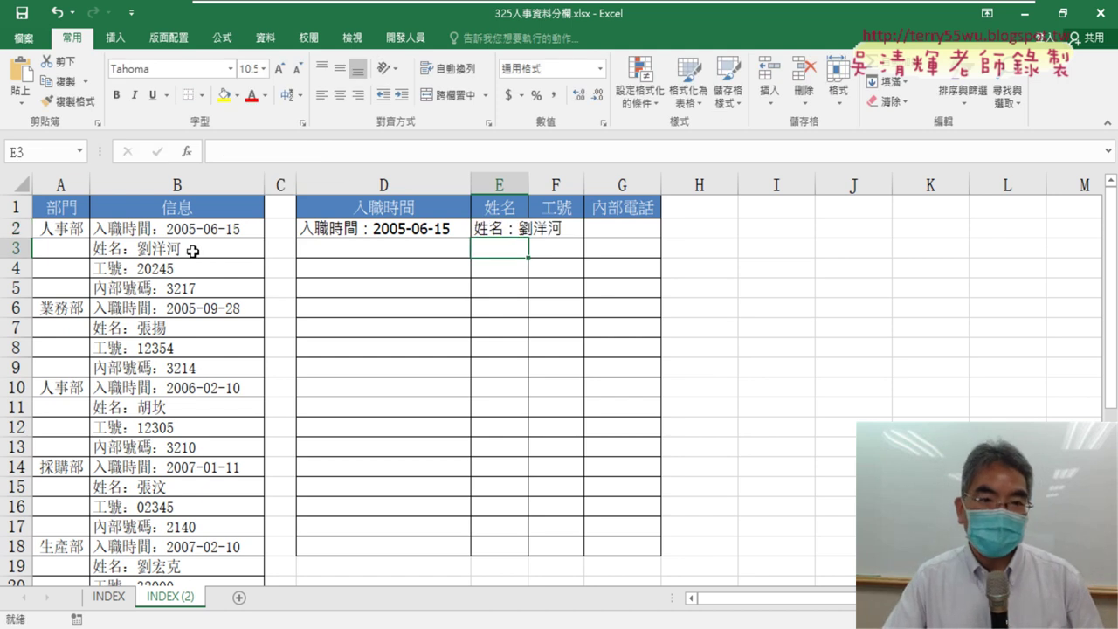
Step: Autofit column E and compare the formulas in D2 and E2
click(405, 236)
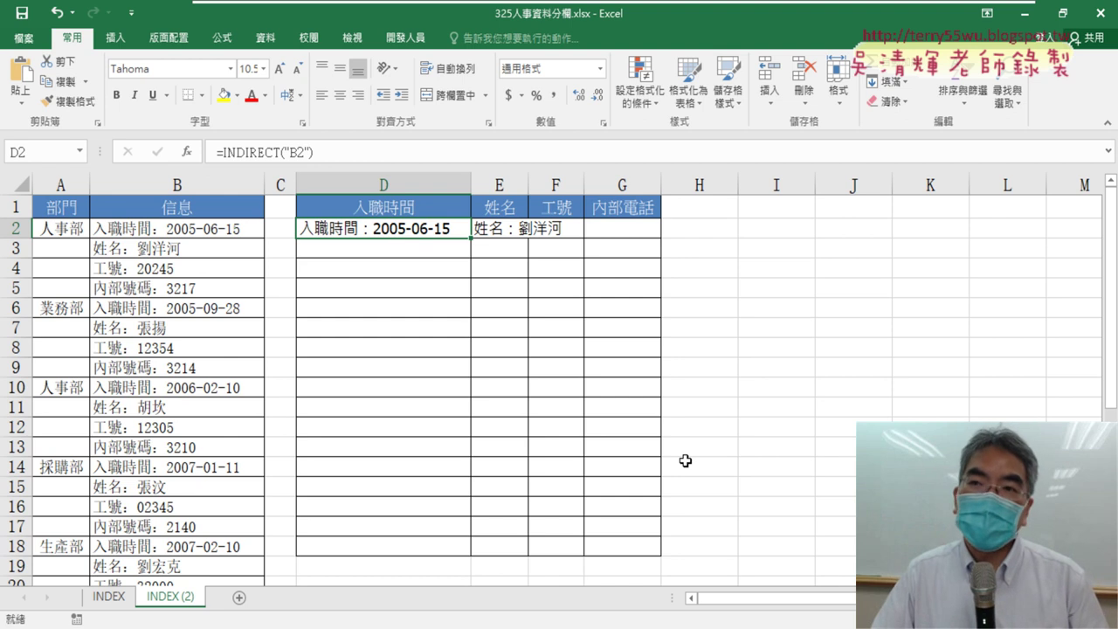
double_click(528, 182)
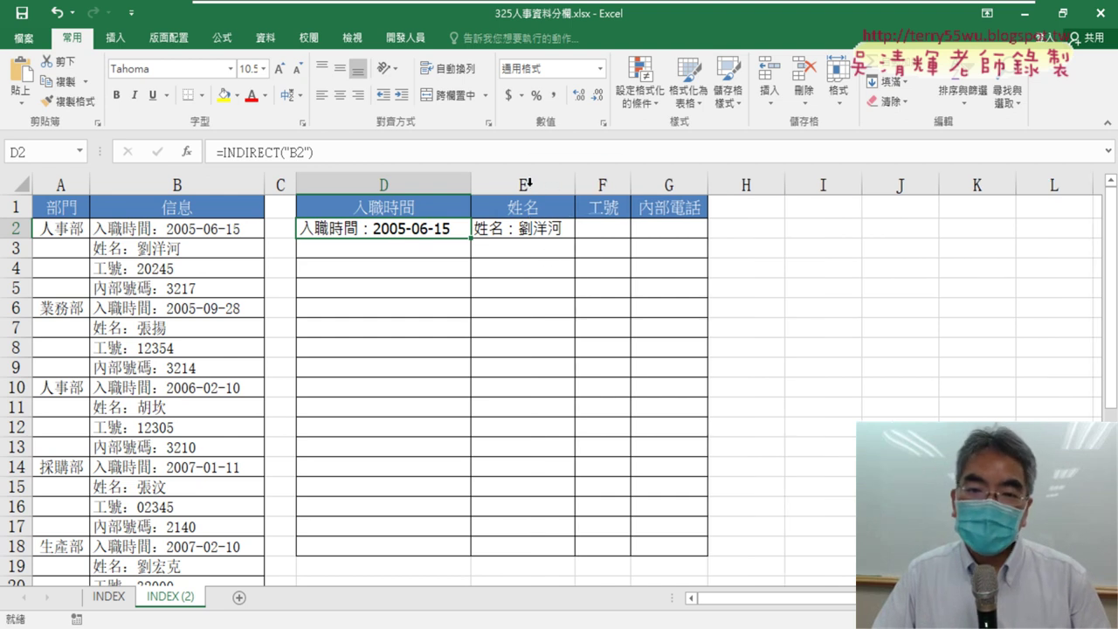
click(532, 229)
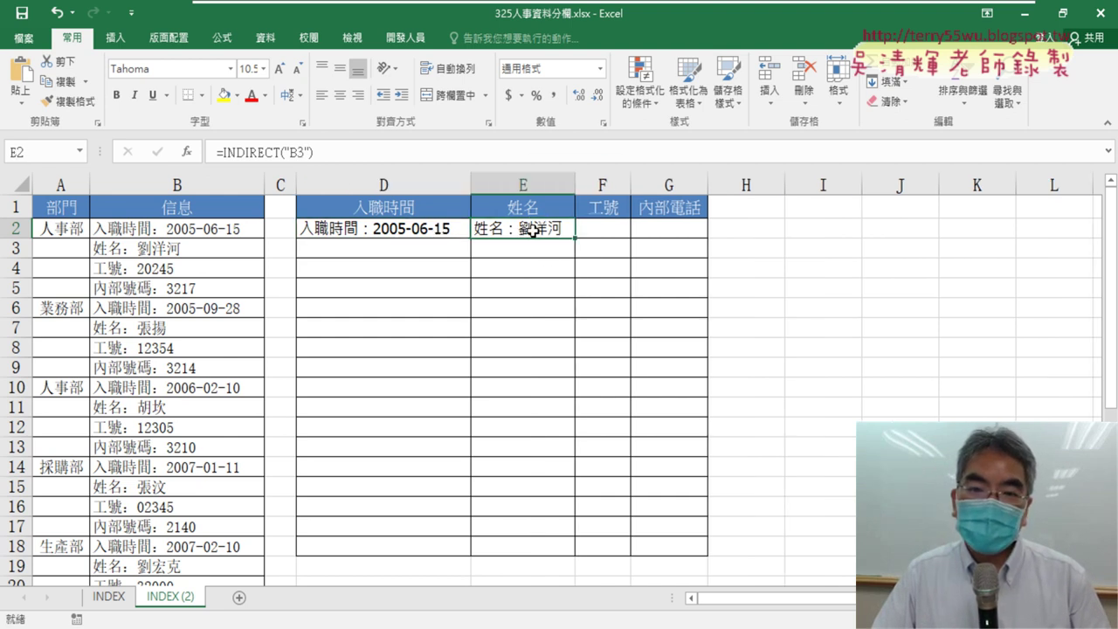
click(426, 232)
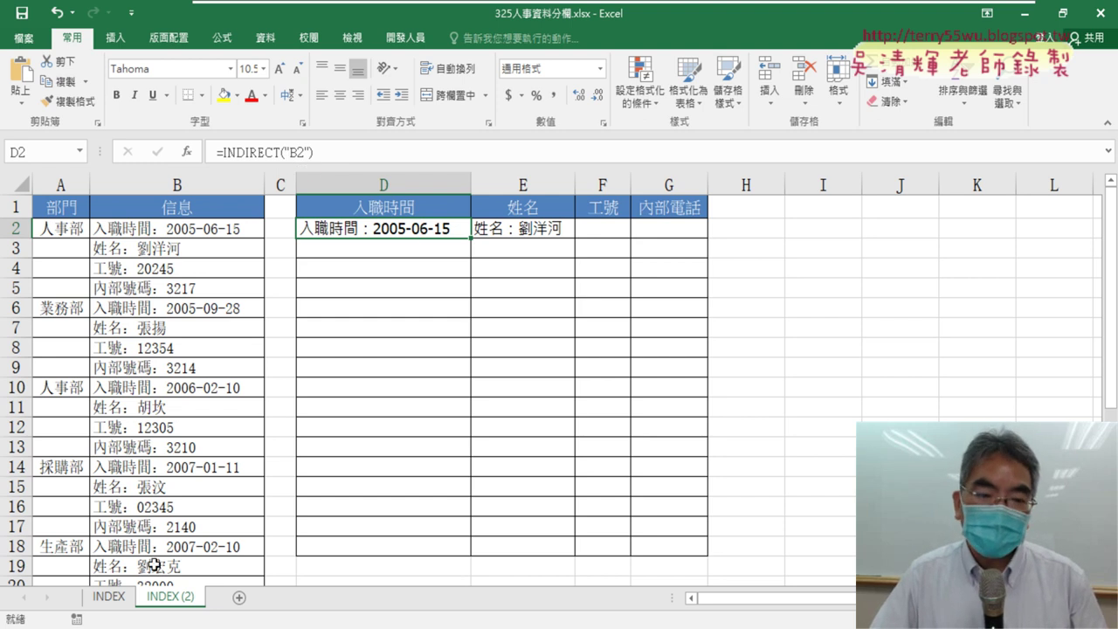
Step: On the INDEX sheet, copy the COLUMN()-3+(ROW()-2)*4 part of D2's formula
click(109, 598)
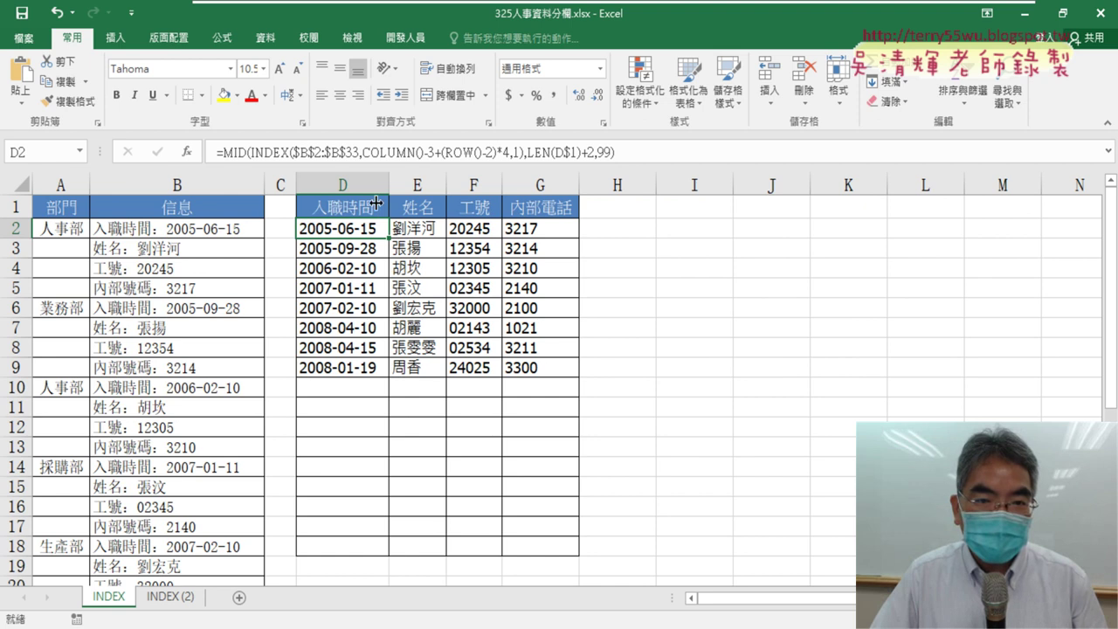
click(364, 152)
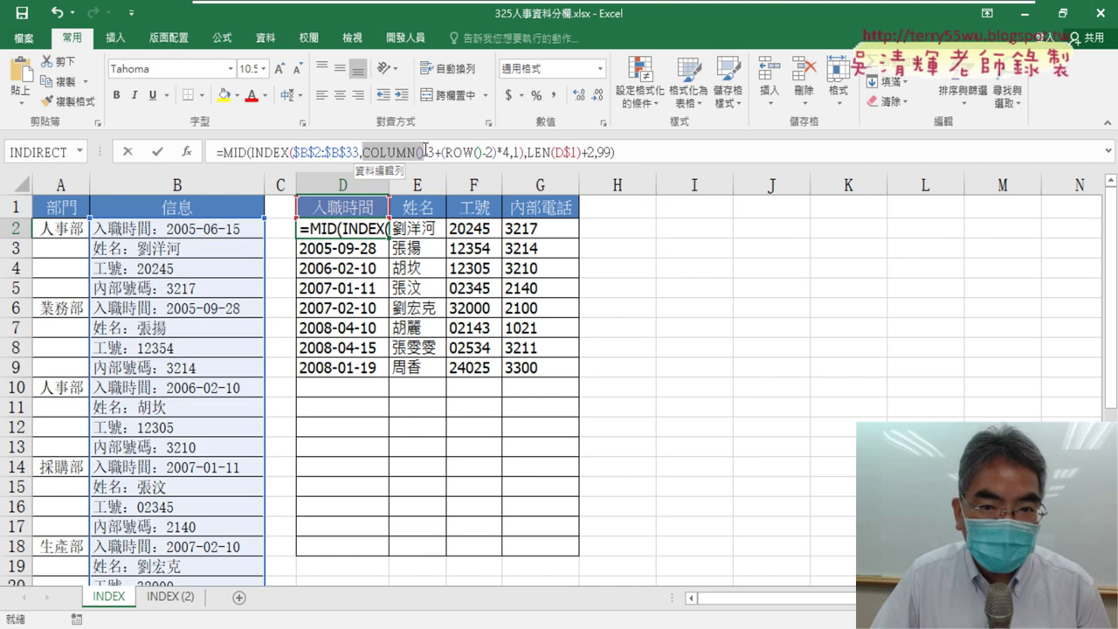
drag(425, 150, 483, 153)
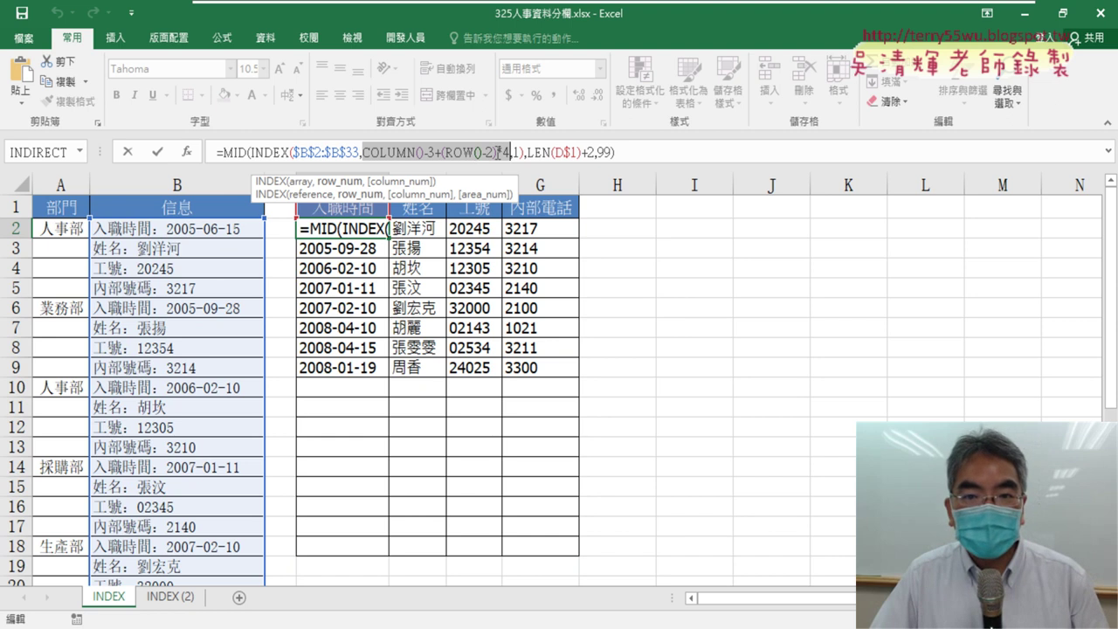
right_click(625, 154)
click(673, 183)
click(127, 152)
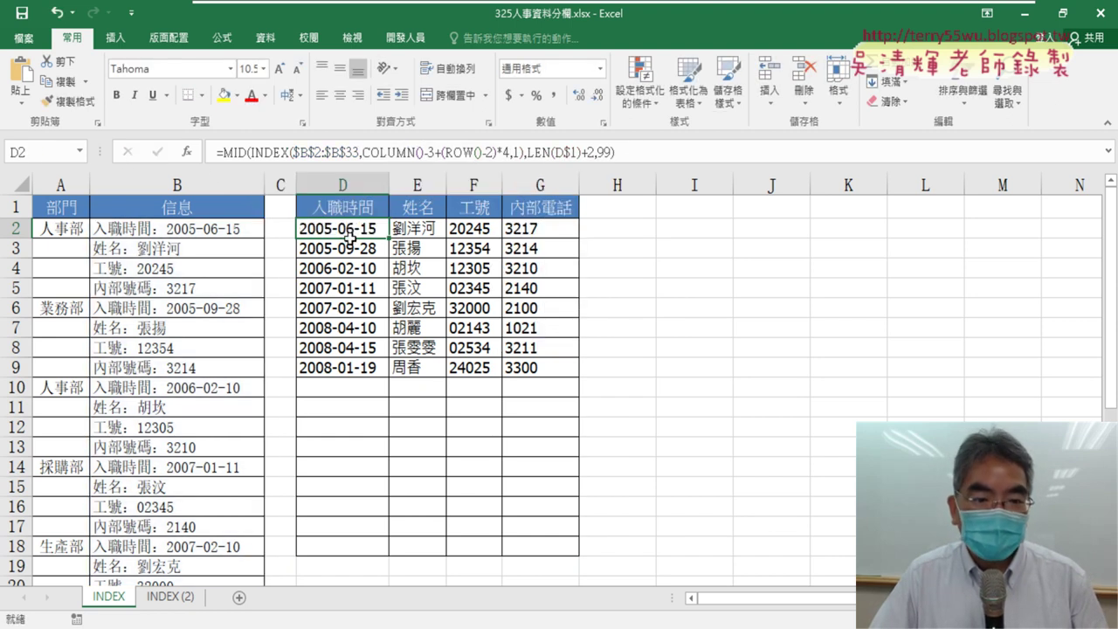
Step: On INDEX (2), replace D2's INDIRECT with COLUMN()-3+(ROW()-2)*4 and fill it across to G2
click(175, 598)
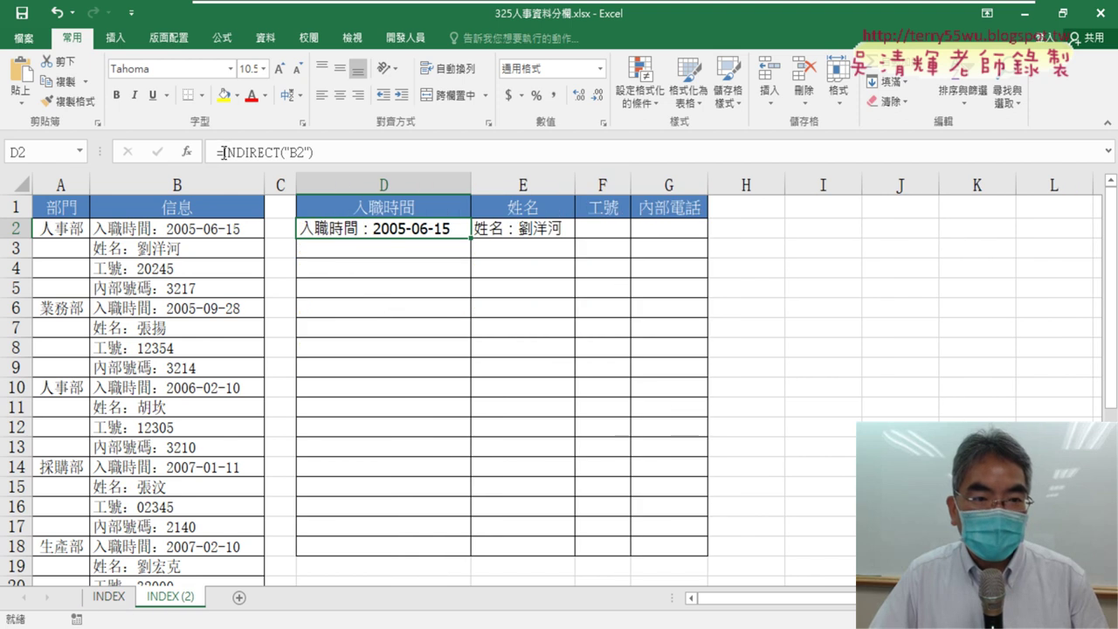
drag(223, 153, 405, 155)
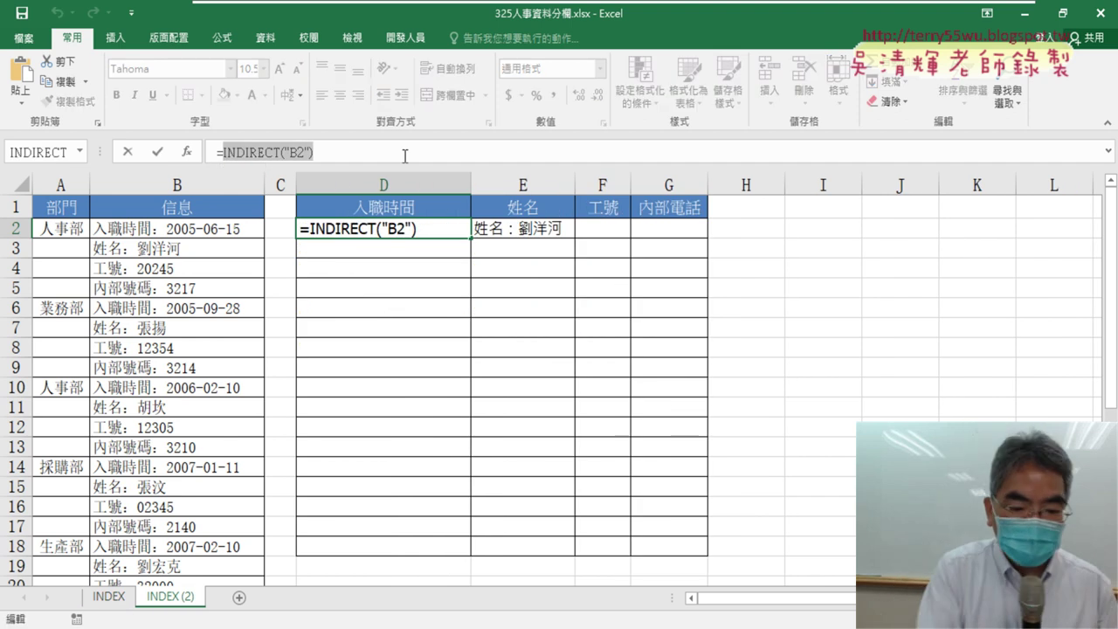
key(ctrl+v)
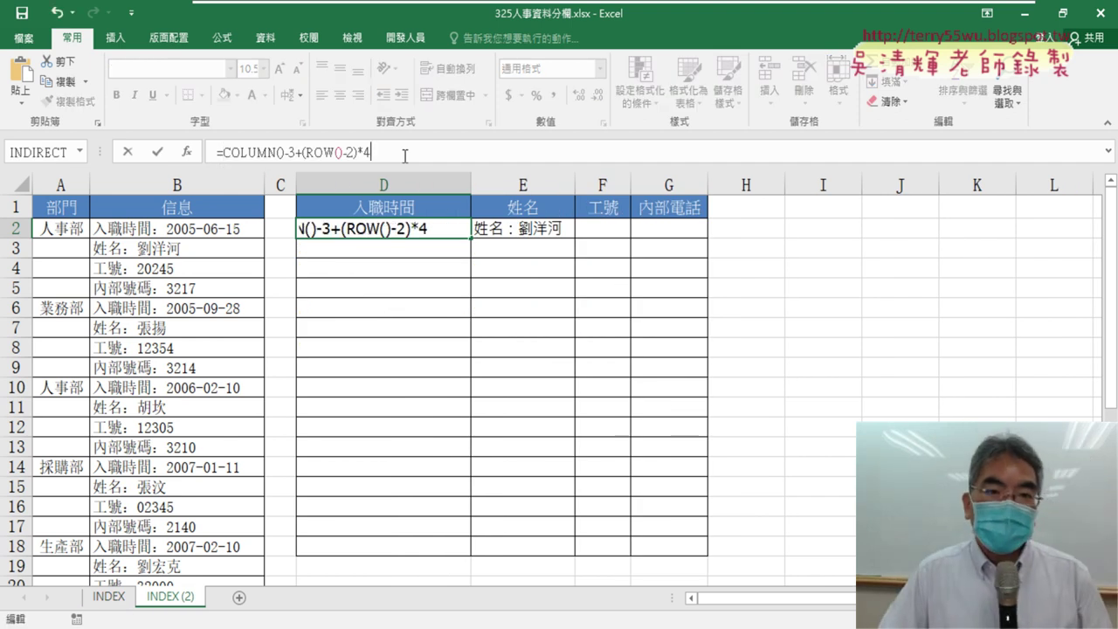
click(158, 156)
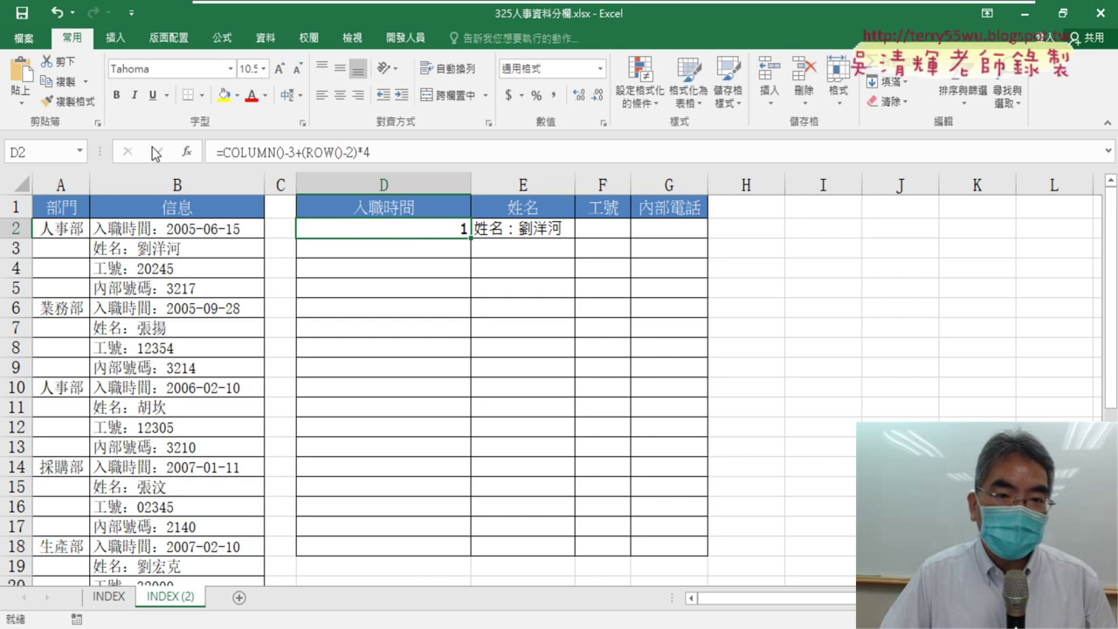
drag(470, 238, 704, 229)
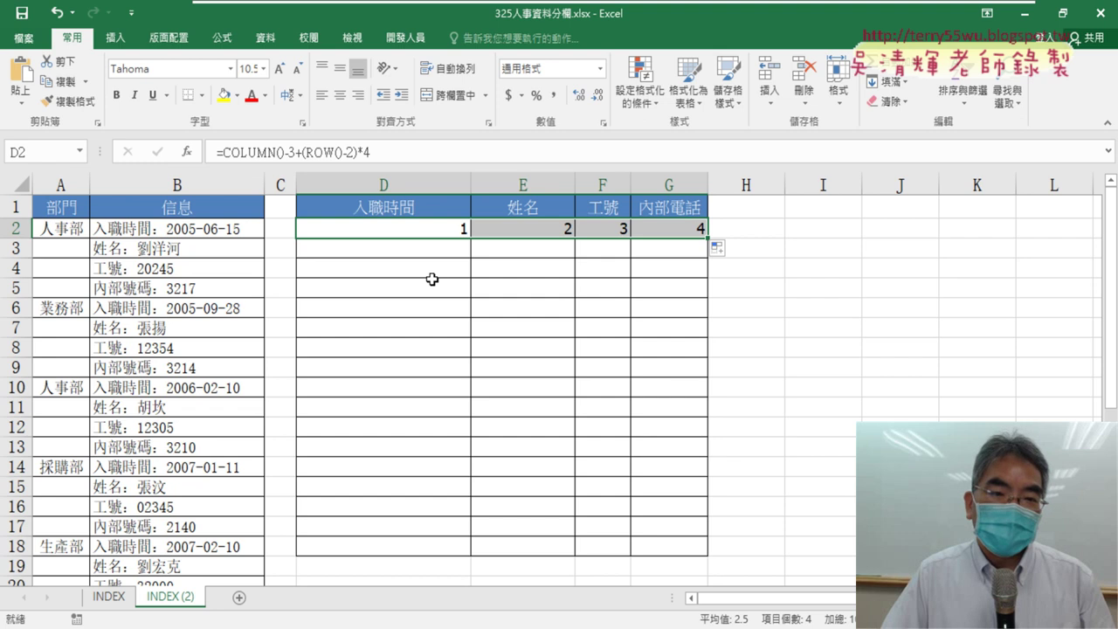
Step: Change the -3 to -2 in D2 and fill D2:G9 with the numbers 2 to 33
click(410, 231)
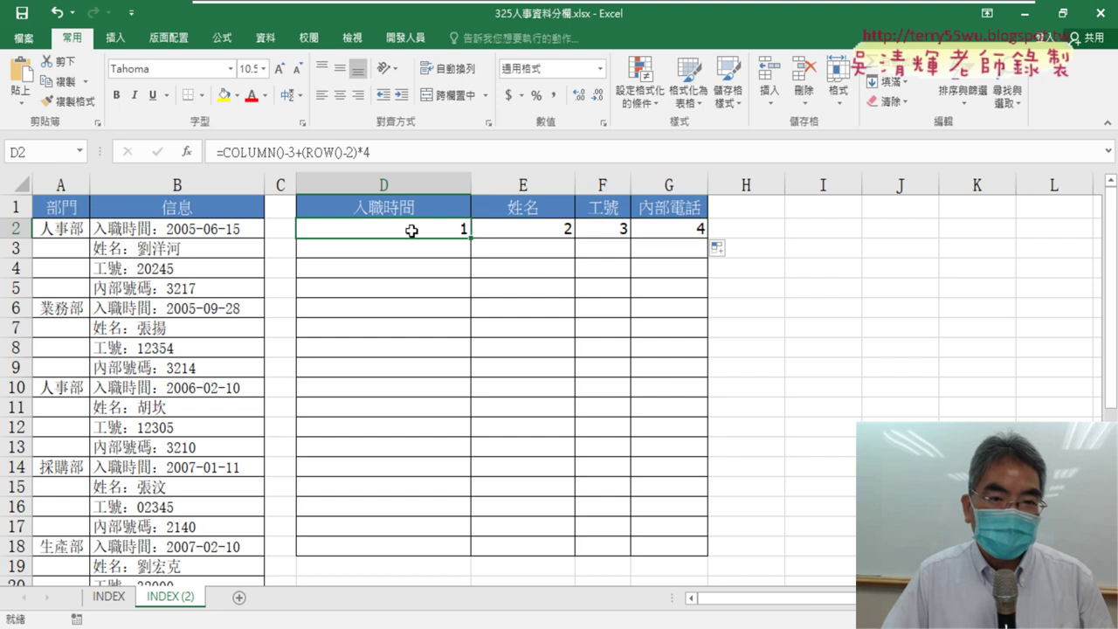
click(291, 152)
double_click(297, 152)
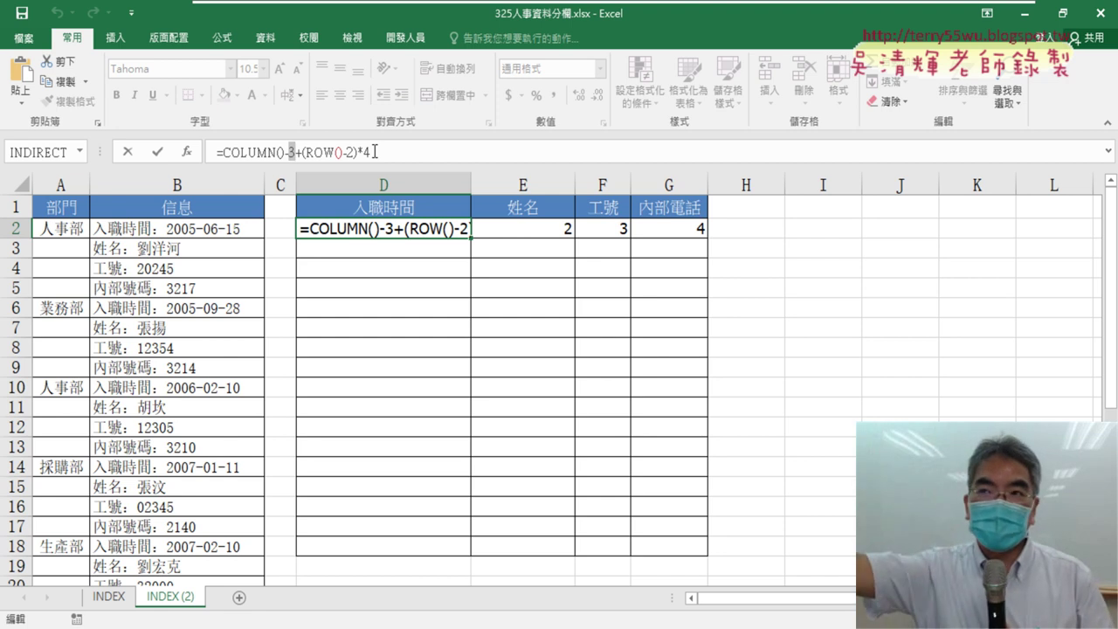
text(2)
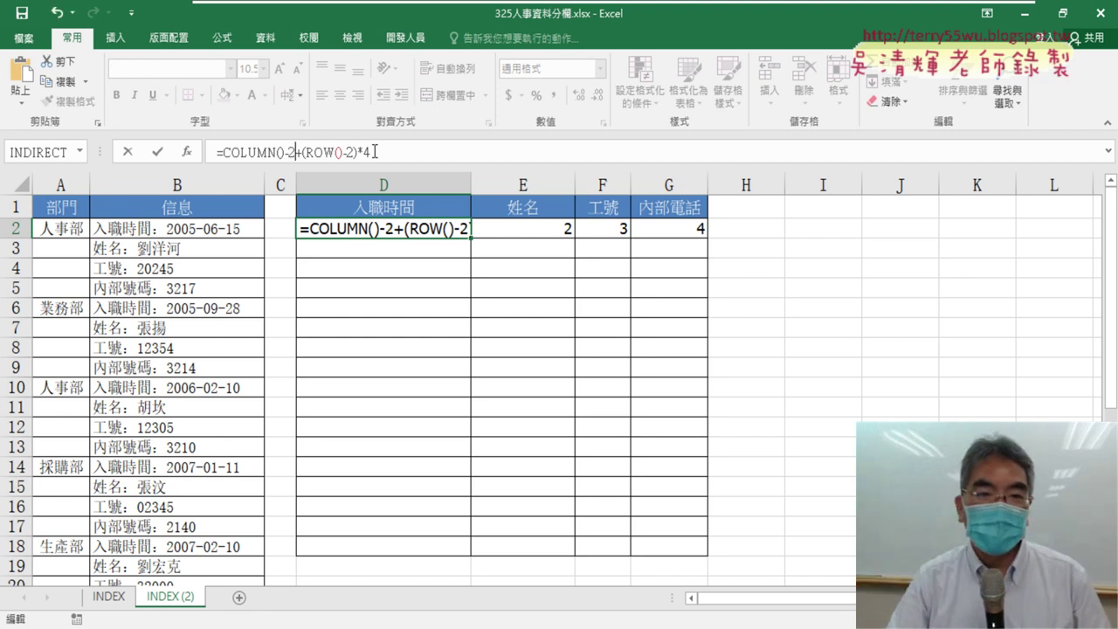
click(158, 153)
mouse_move(463, 242)
mouse_down()
mouse_move(710, 238)
mouse_move(714, 374)
mouse_up()
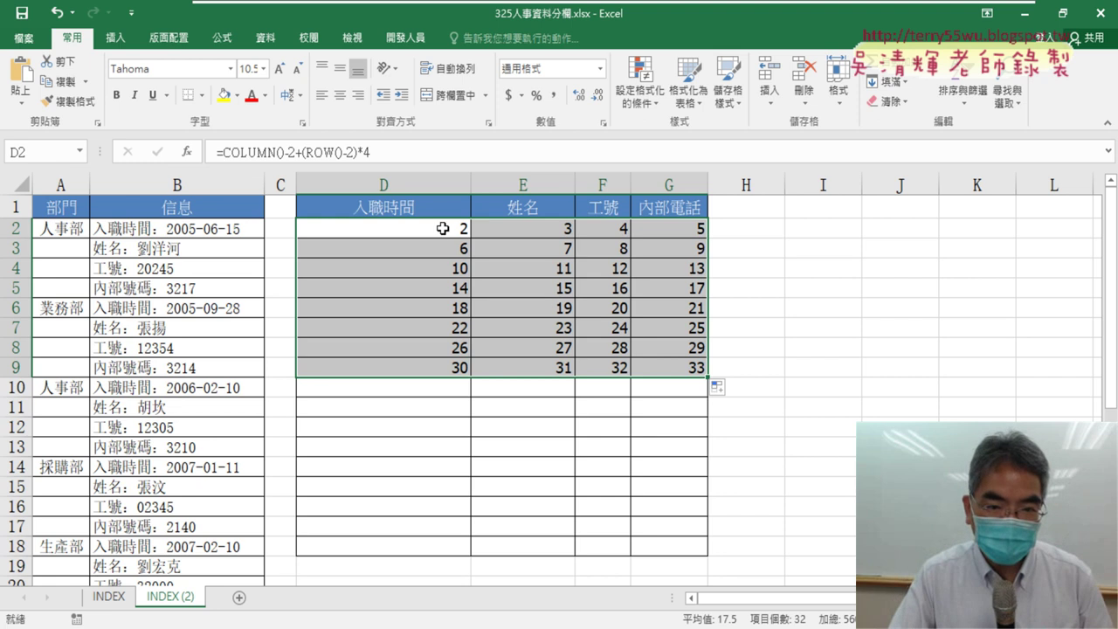
click(432, 225)
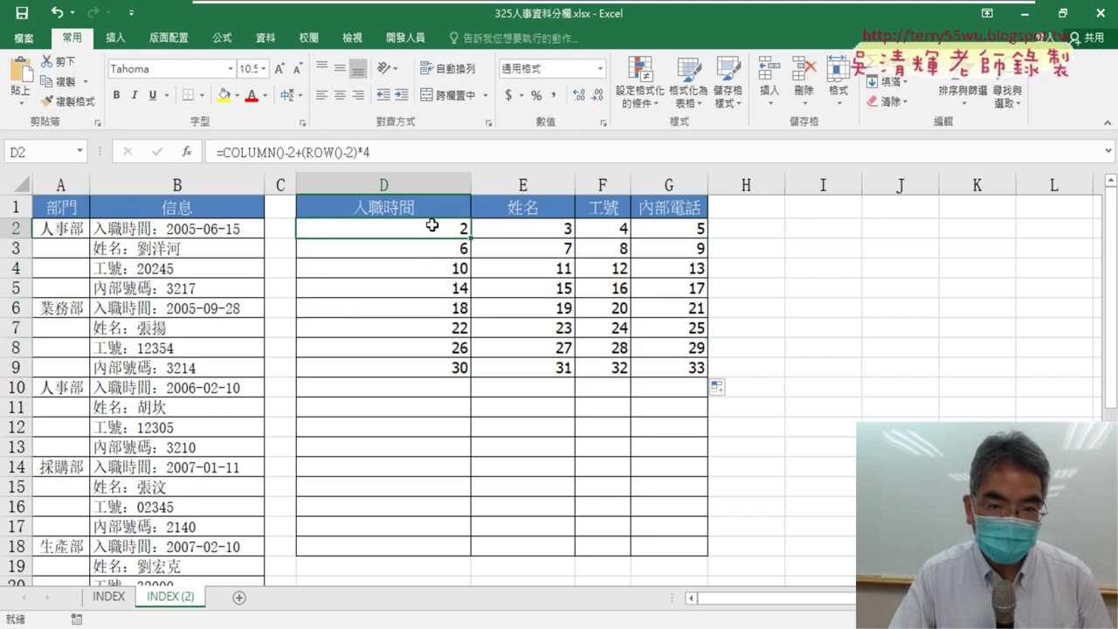
click(227, 153)
Step: Cut the COLUMN/ROW expression out of D2's formula and insert the INDIRECT function
drag(224, 153, 350, 153)
right_click(349, 157)
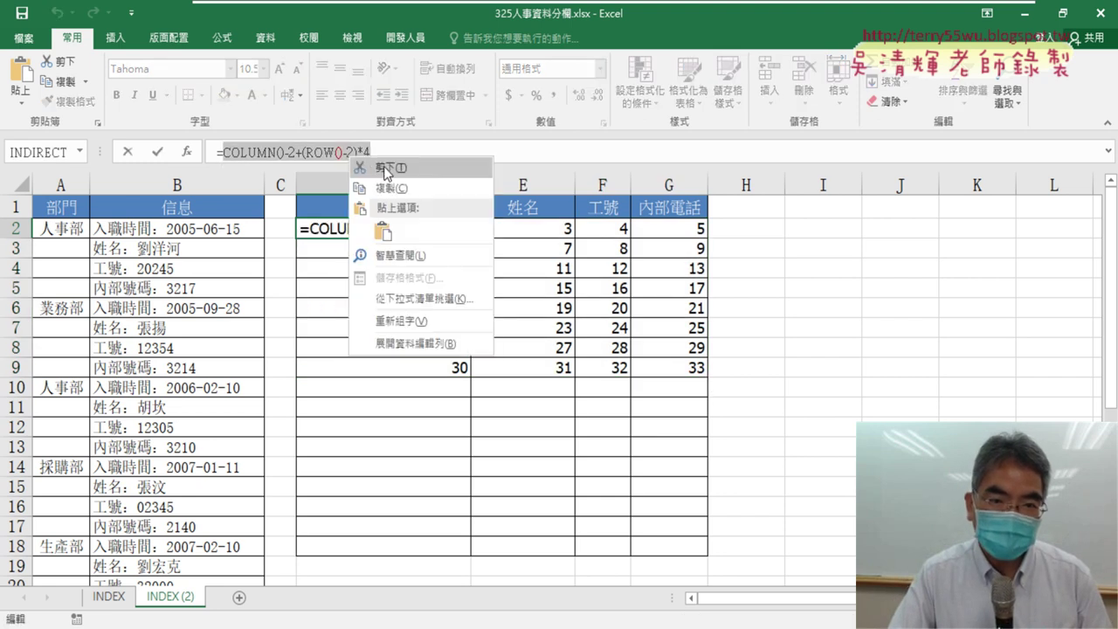
click(385, 168)
click(187, 153)
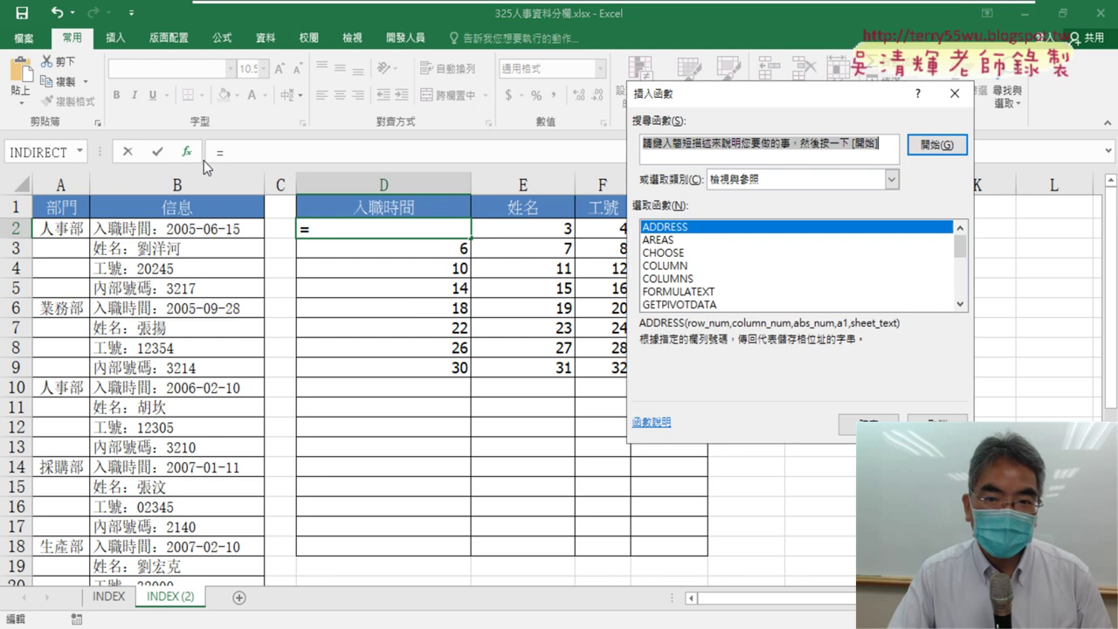
scroll(960, 304, down, 2)
scroll(960, 304, down, 2)
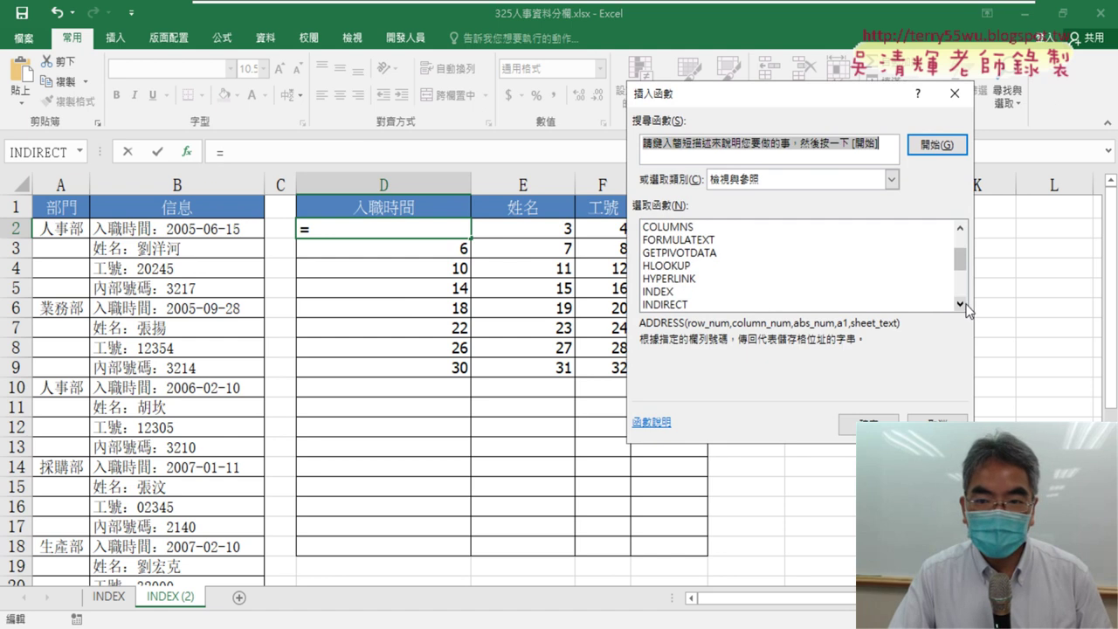
scroll(960, 304, down, 2)
click(710, 279)
double_click(710, 279)
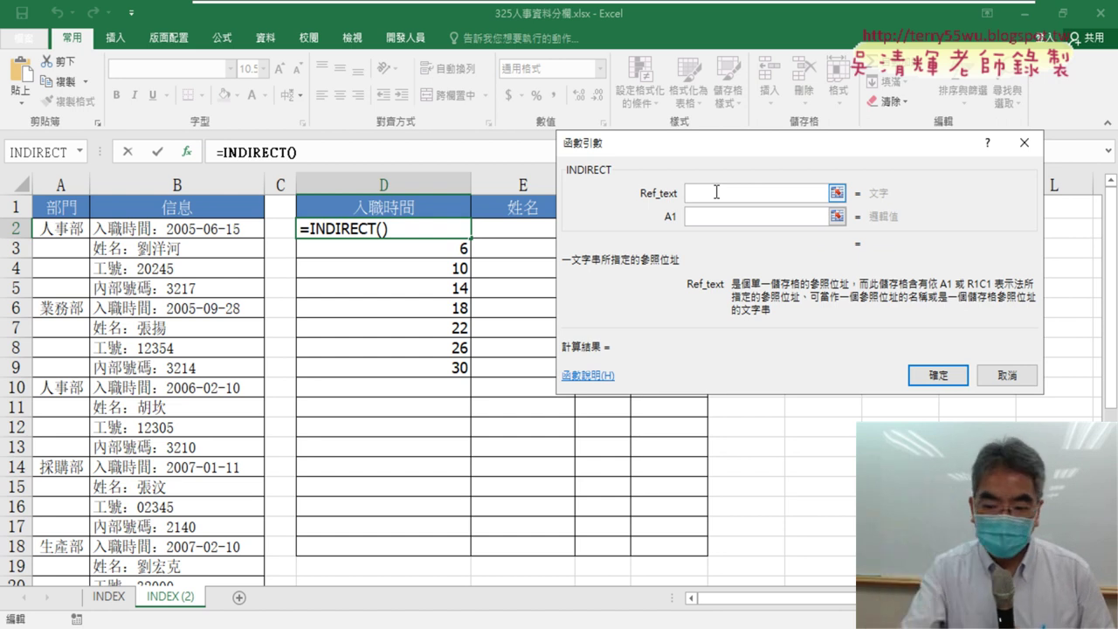
Step: Enter "B"&COLUMN()-2+(ROW()-2)*4 as INDIRECT's Ref_text
text(")
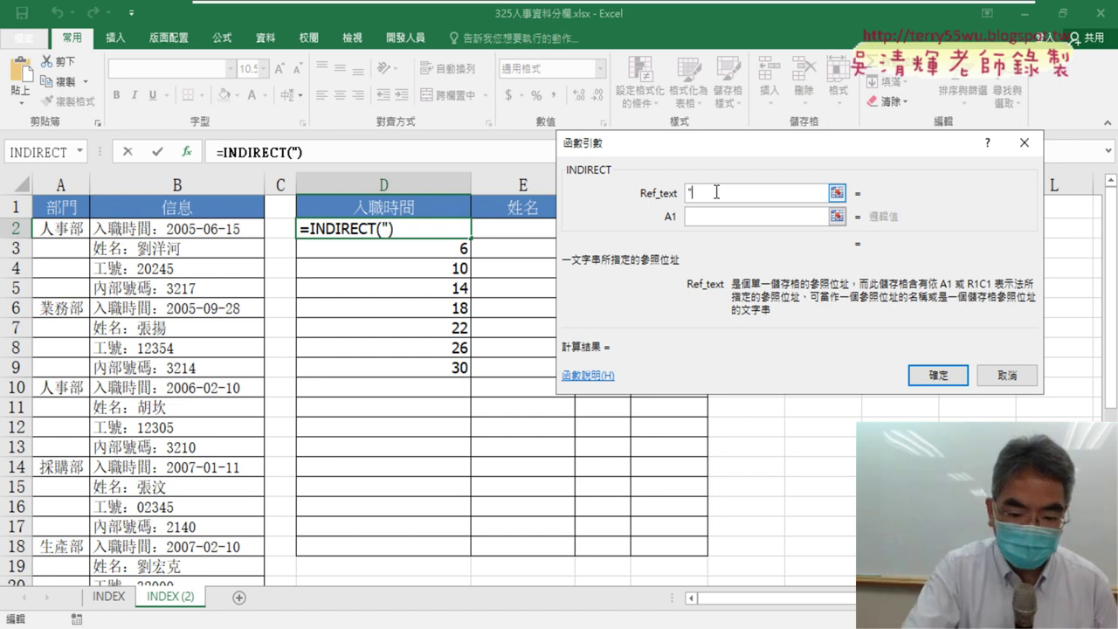
text(B")
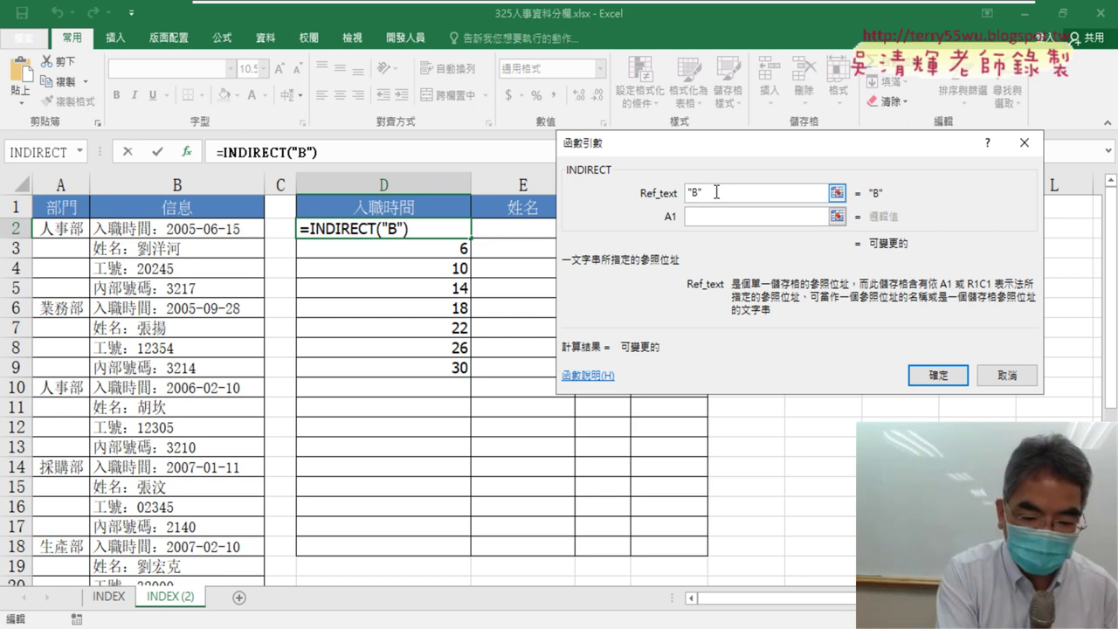
text(&)
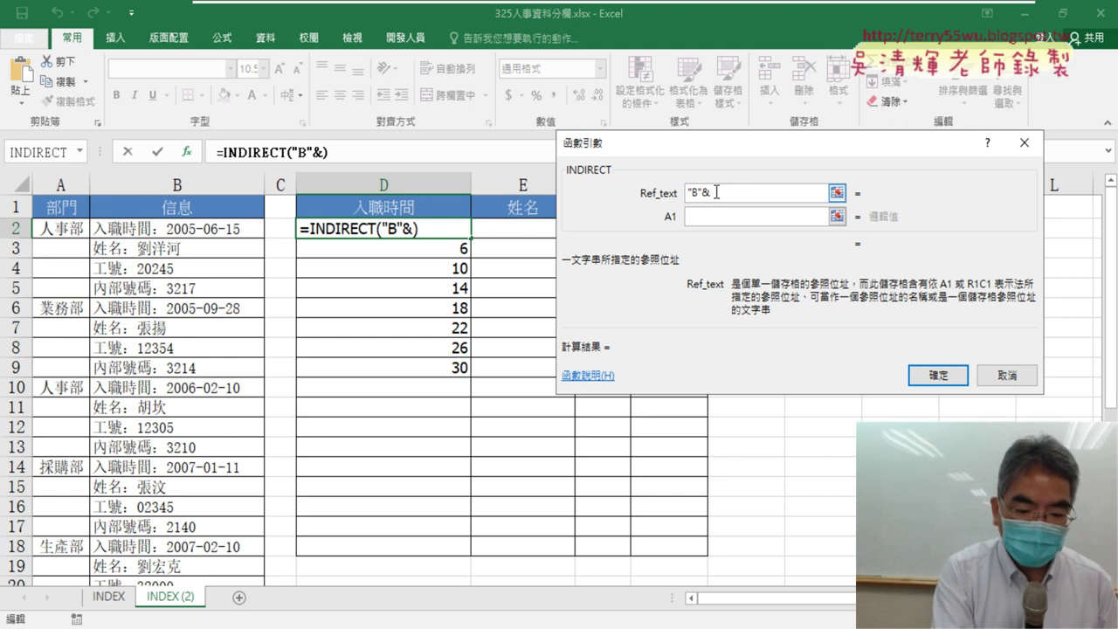
text(COLUMN()-2+(ROW()-2)*4)
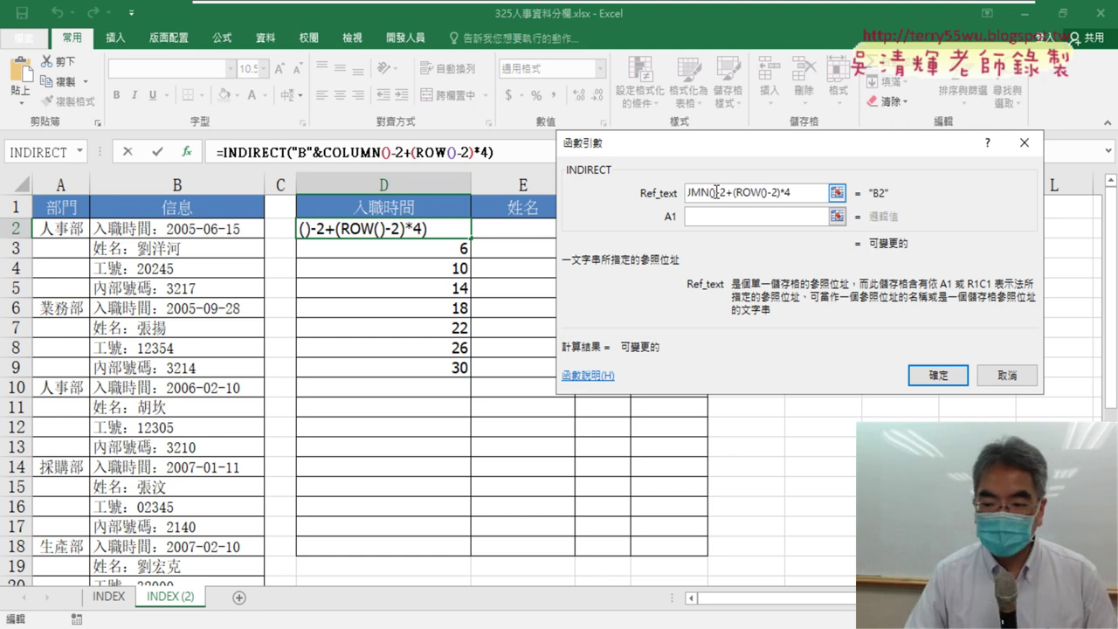
key(Home)
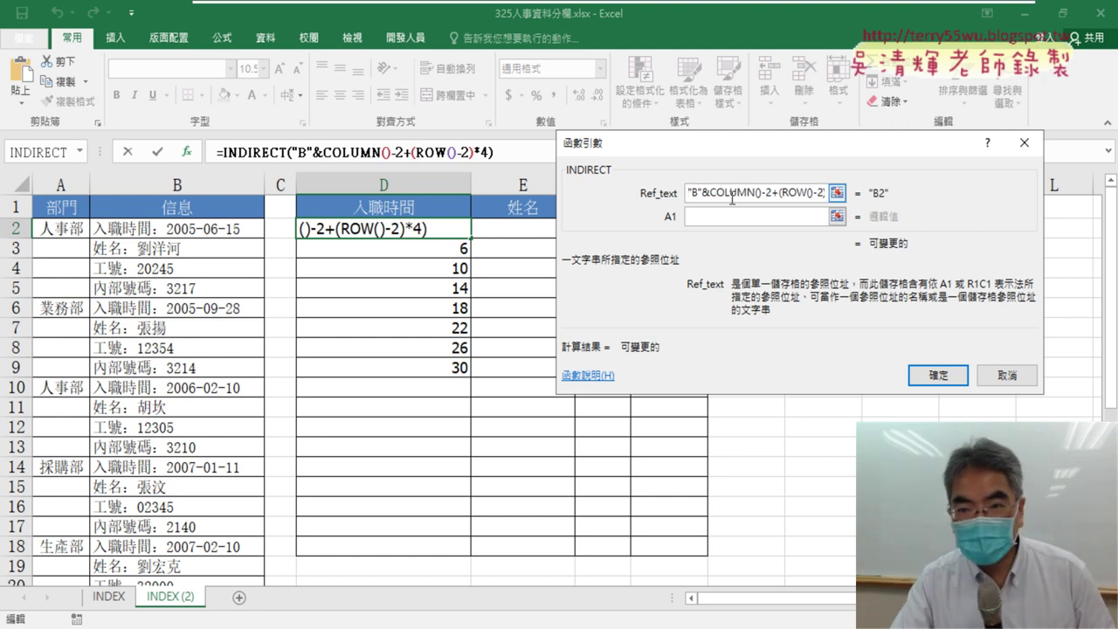
drag(713, 193, 835, 192)
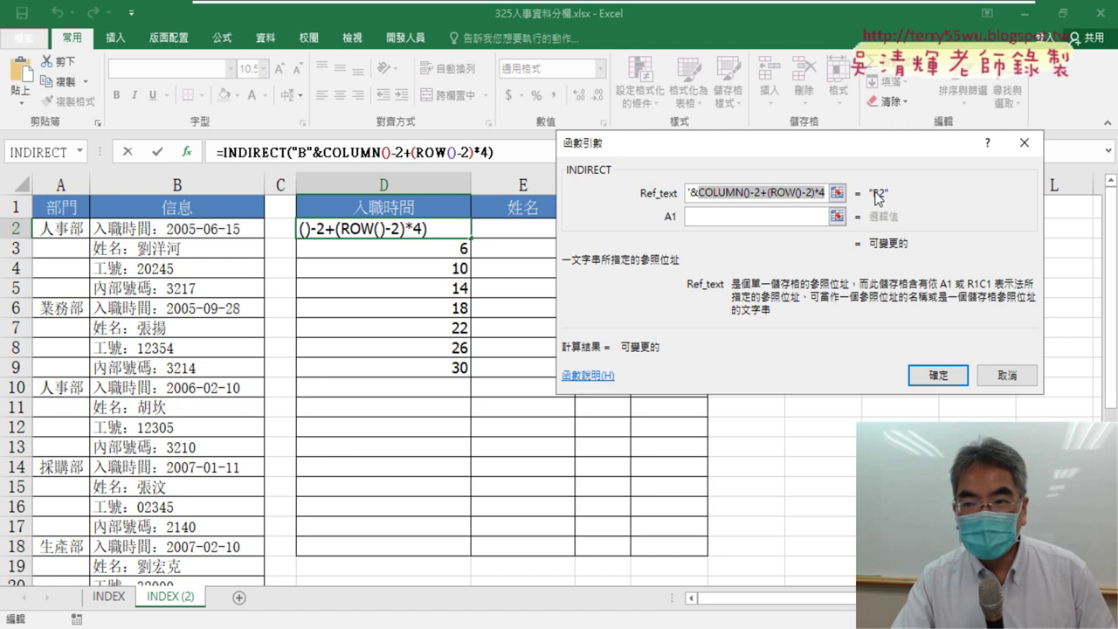
click(708, 193)
drag(702, 195, 855, 194)
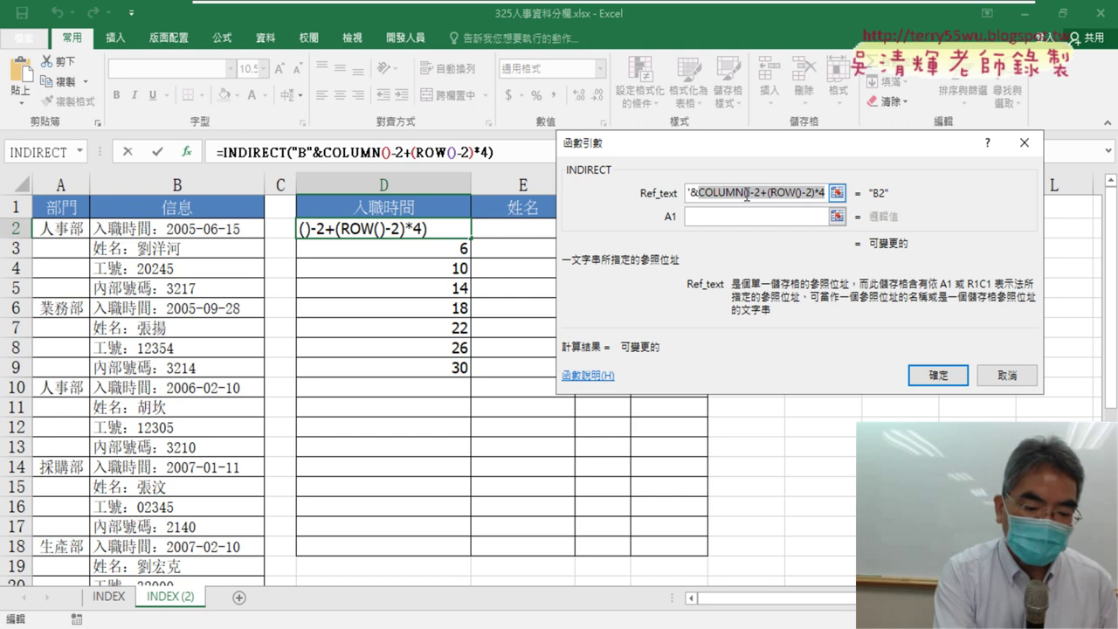
drag(749, 203, 697, 212)
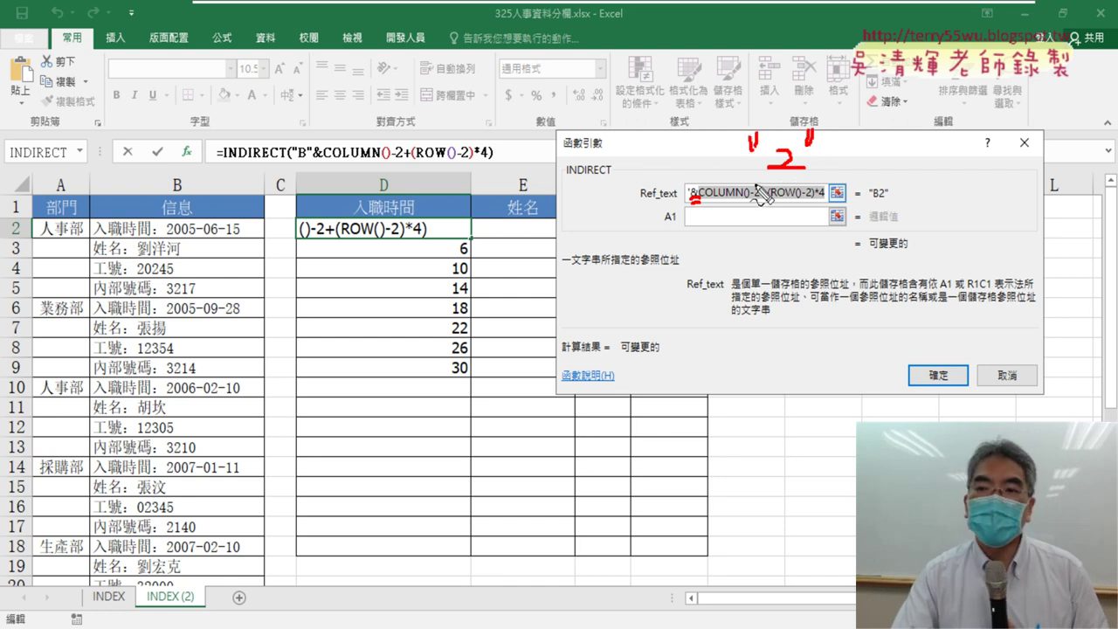
drag(870, 207, 891, 206)
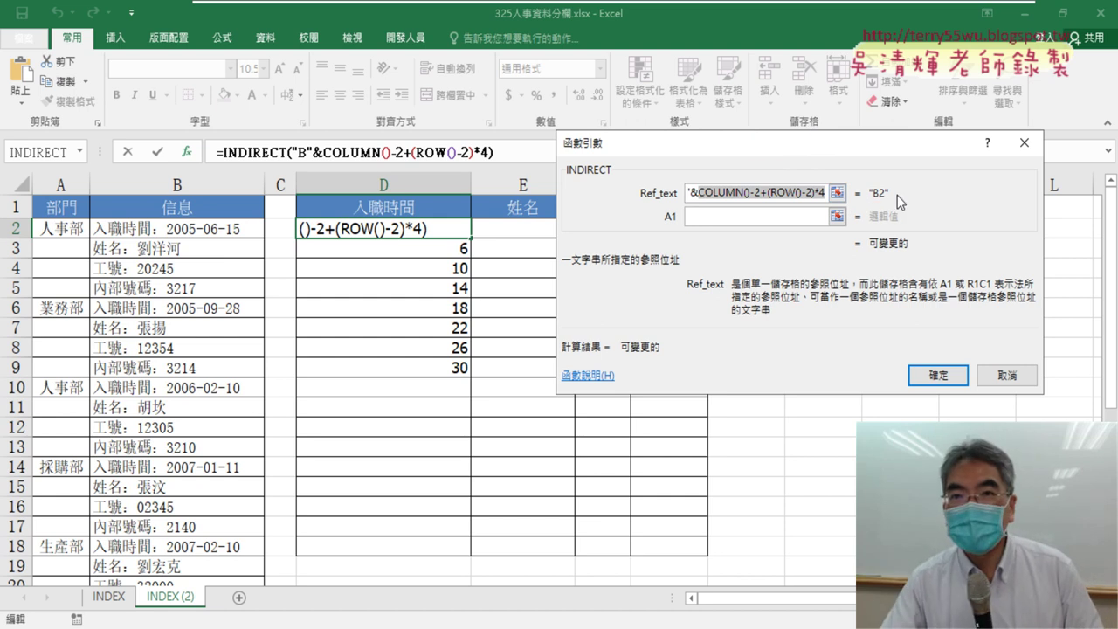
Step: Fix the stray quotes in Ref_text so it evaluates to "B2"
click(703, 190)
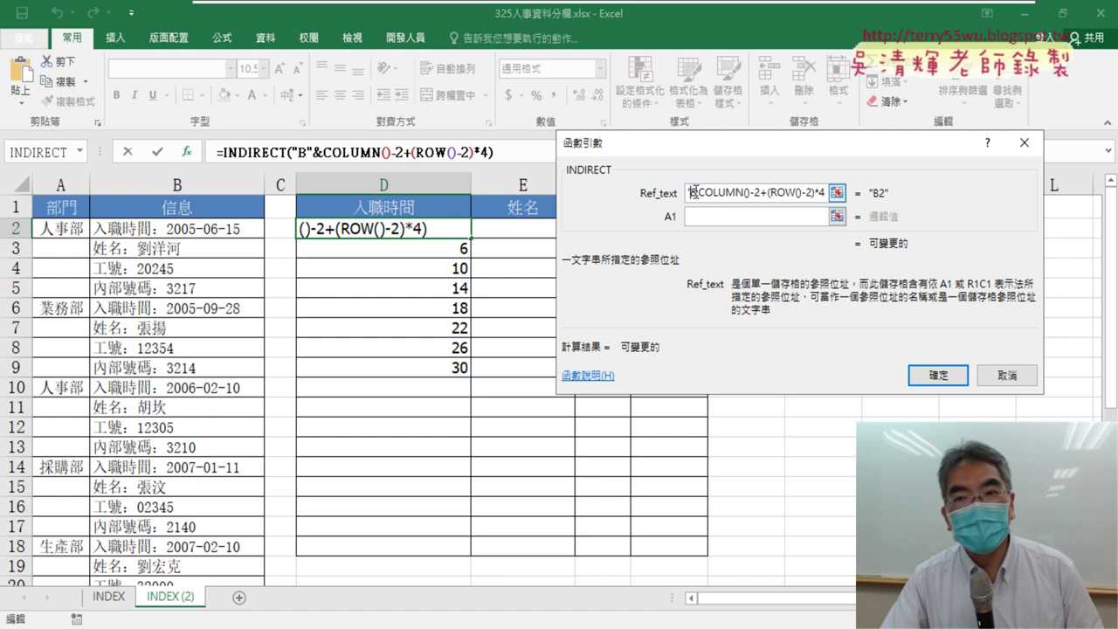
drag(696, 190, 644, 193)
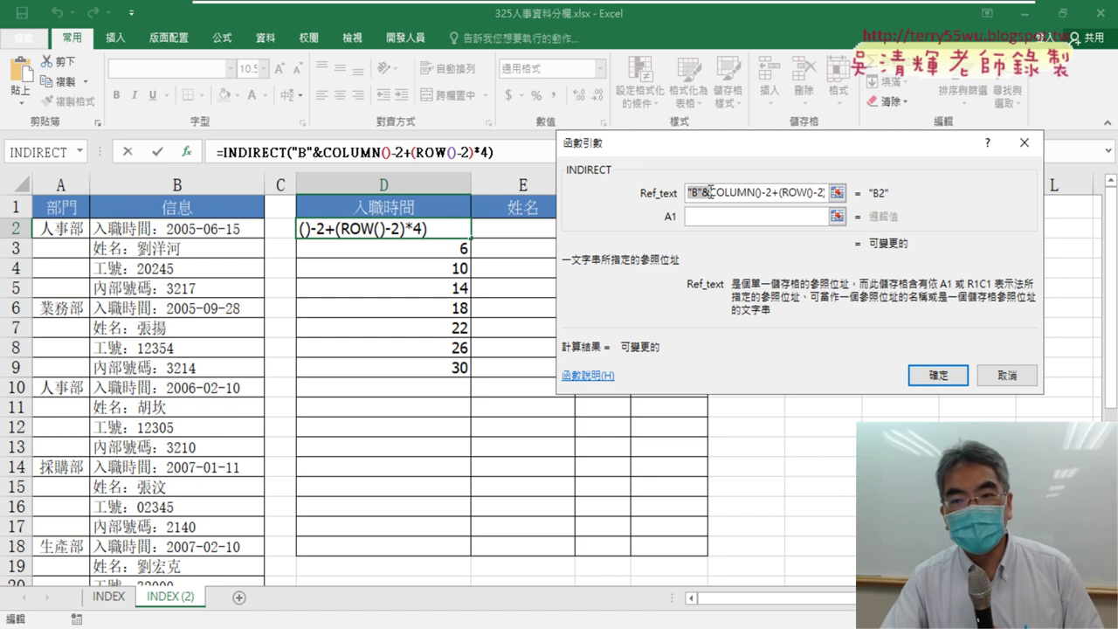
click(711, 191)
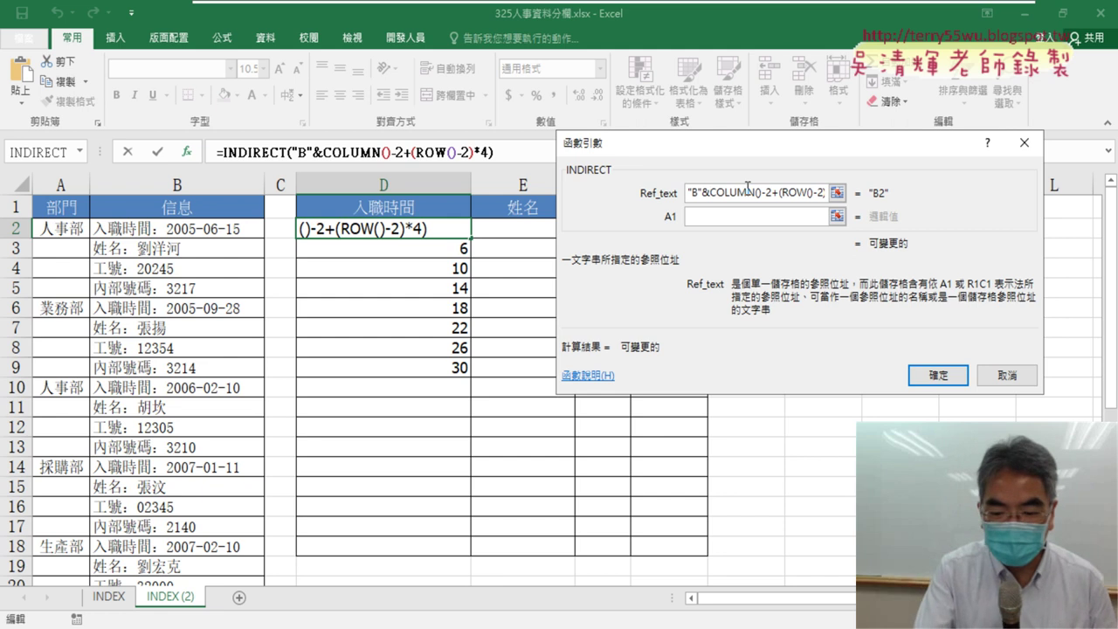
text(")
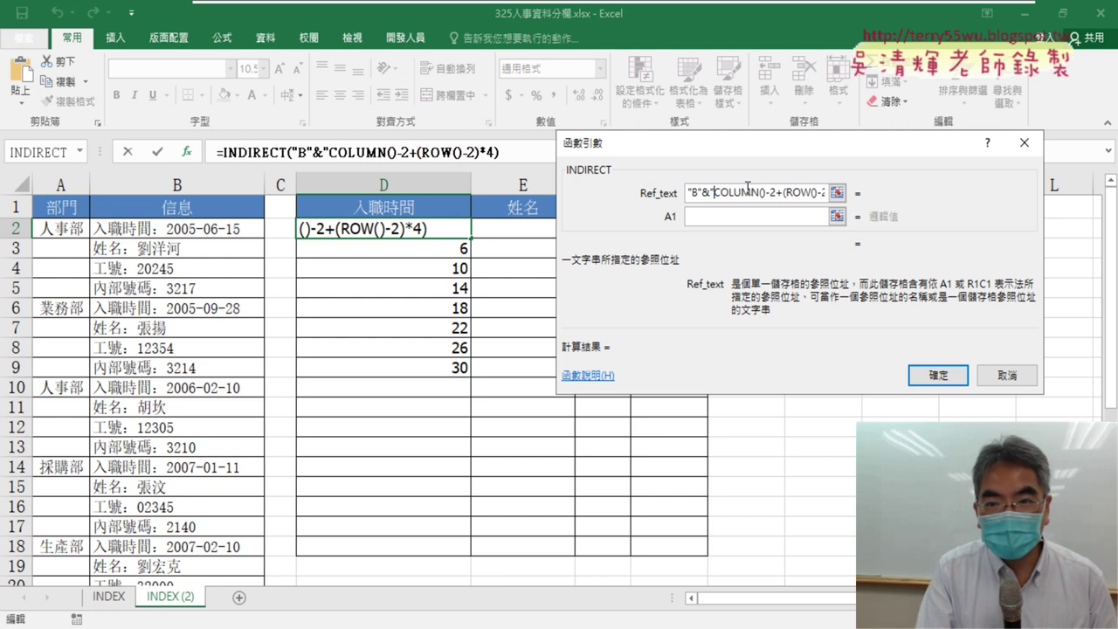
key(End)
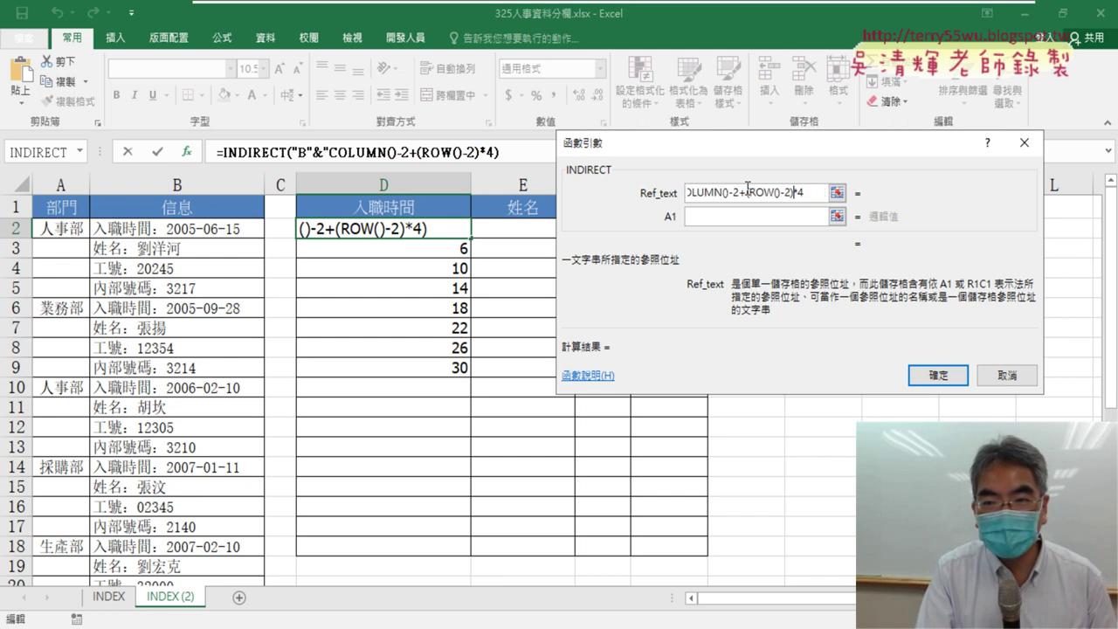
text(")
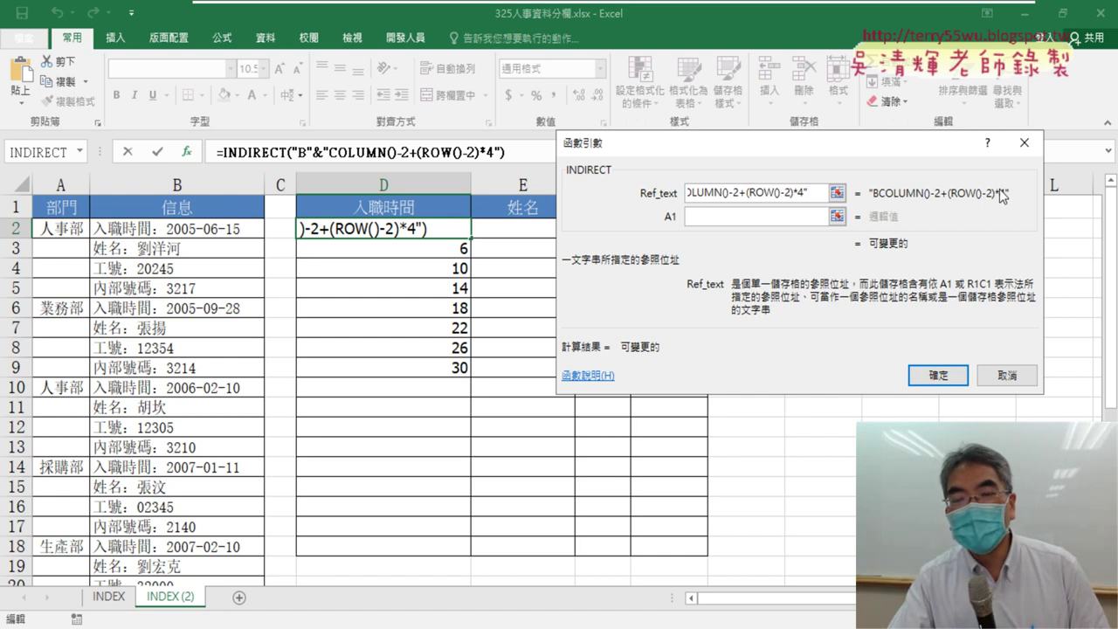
key(BackSpace)
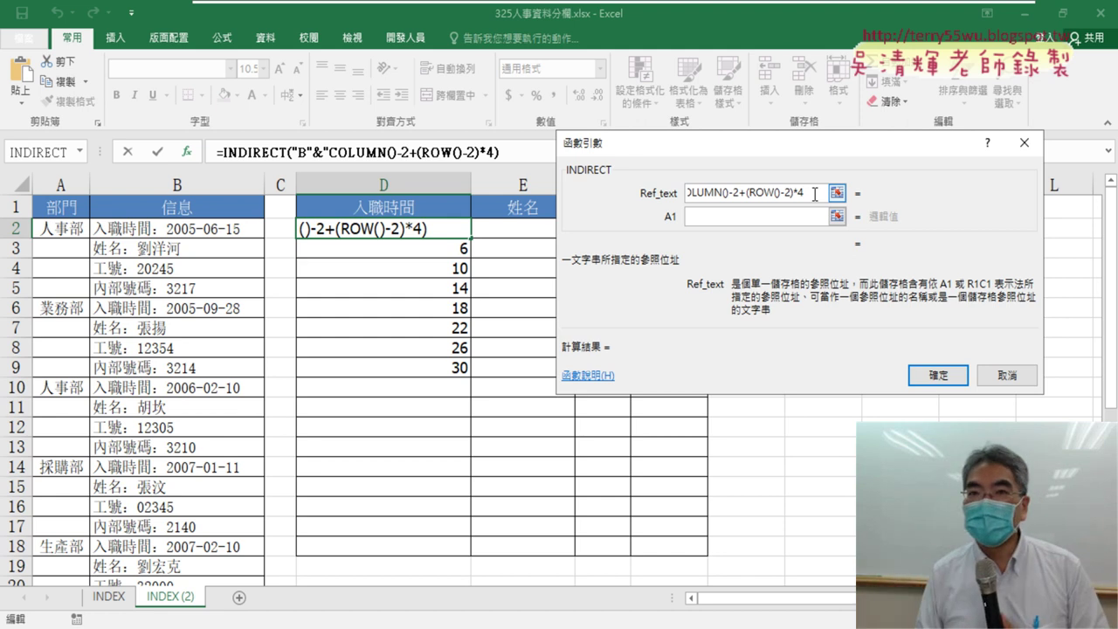
key(Home)
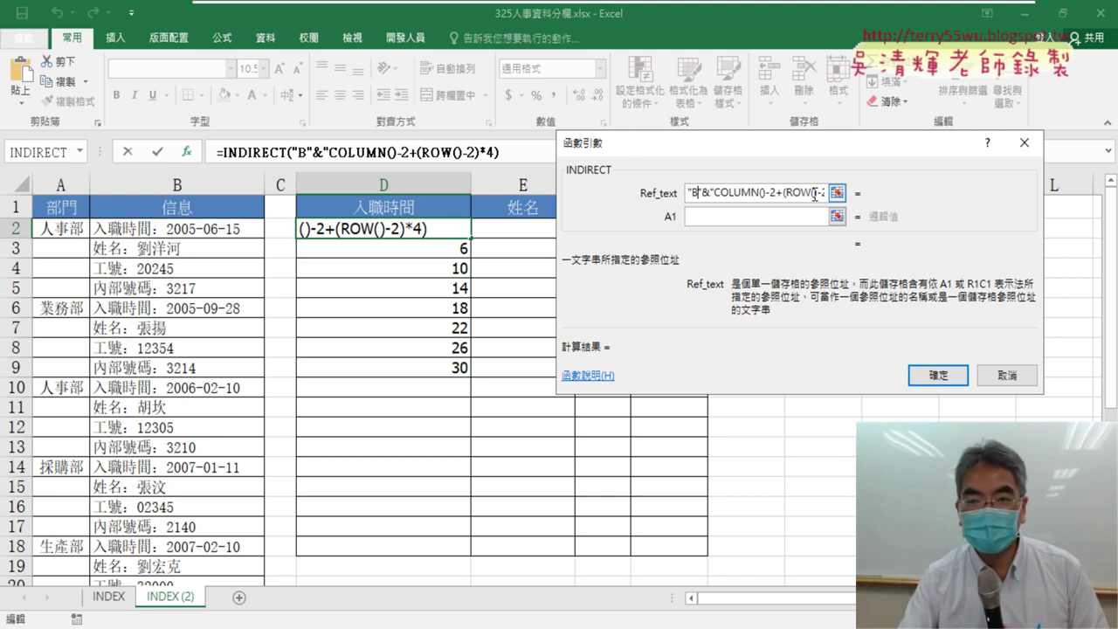
key(Delete)
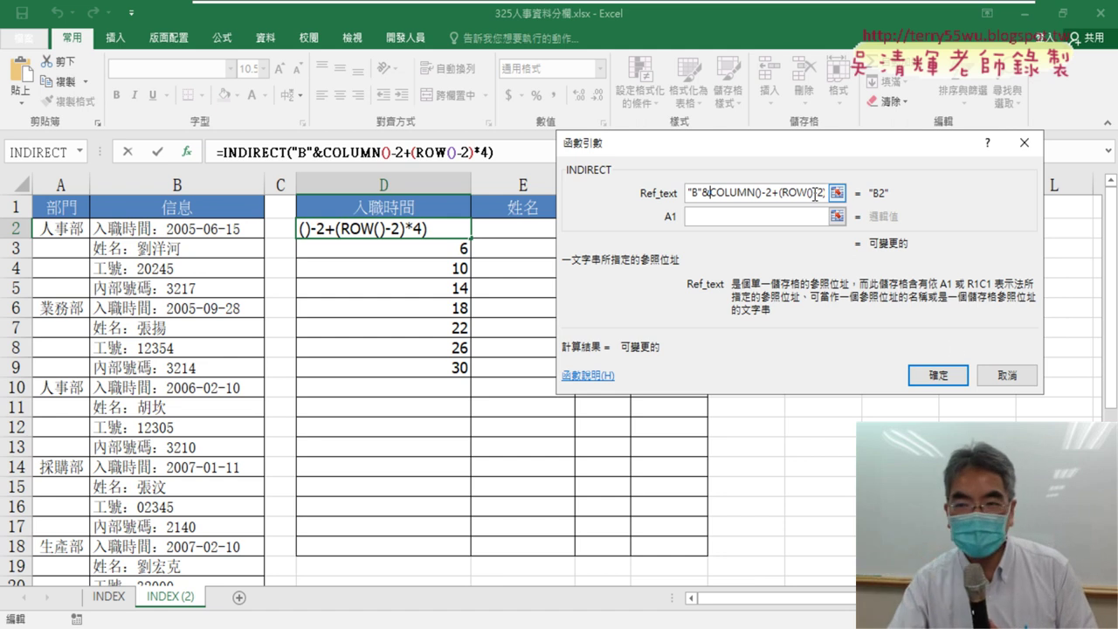
Step: Fill the INDIRECT formula across D2:G9, then select D2's INDIRECT text after the equals sign
click(940, 374)
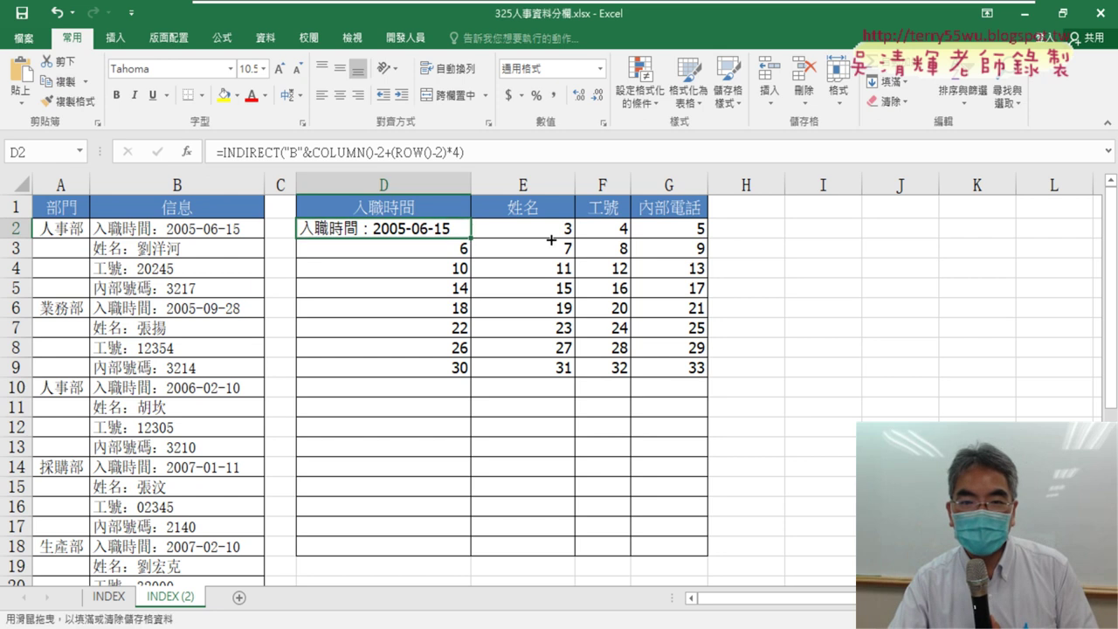
mouse_move(471, 238)
mouse_down()
mouse_move(707, 238)
mouse_move(706, 374)
mouse_up()
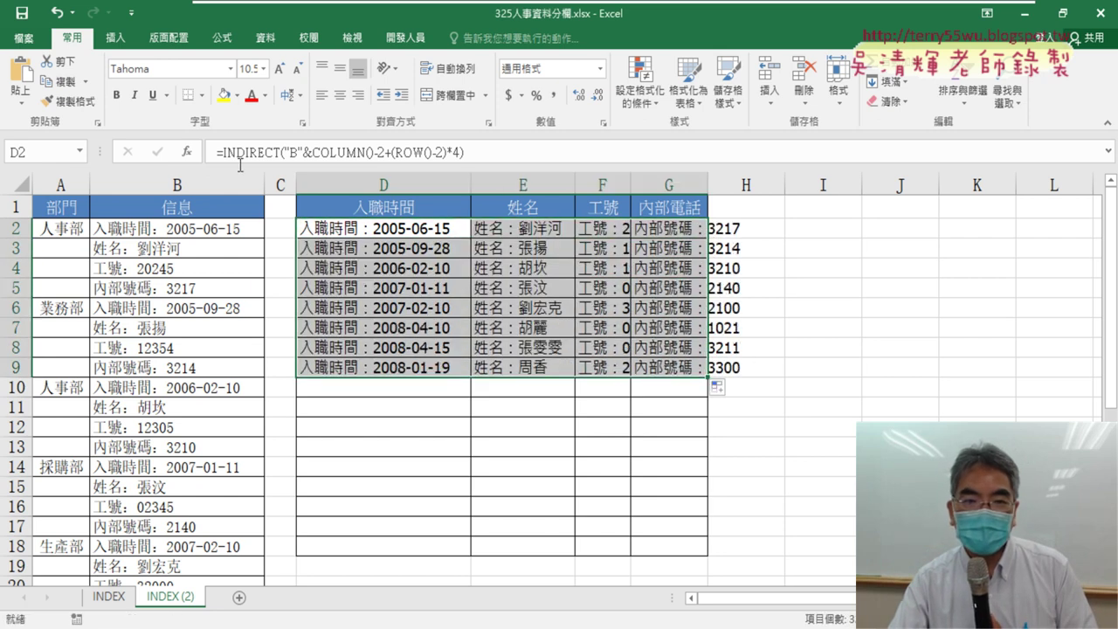
click(221, 152)
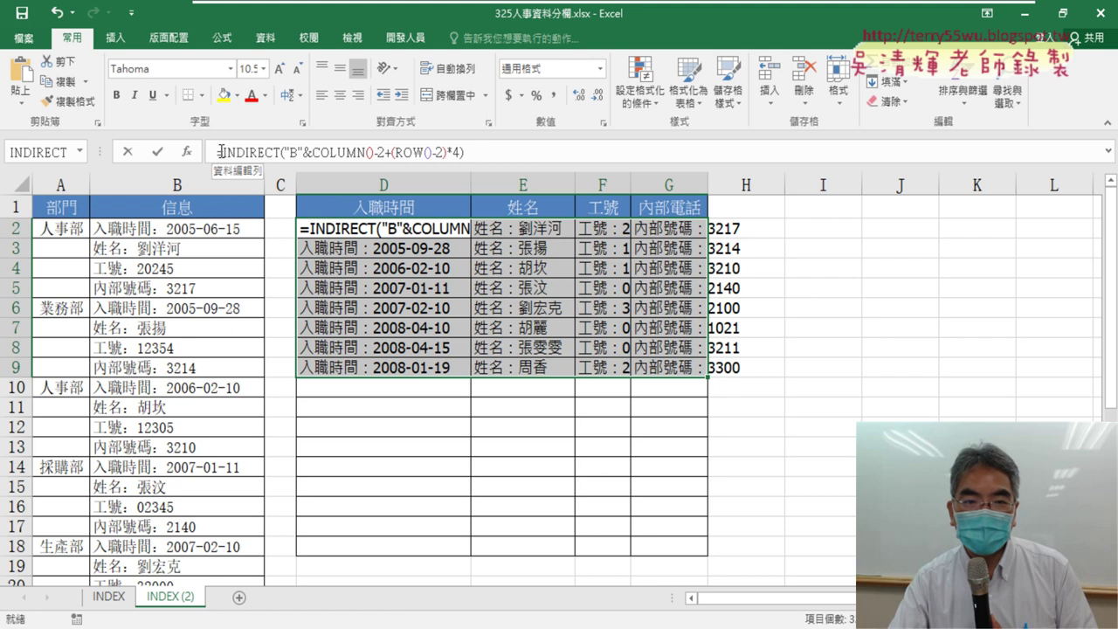
click(157, 152)
click(387, 228)
drag(465, 152, 223, 152)
right_click(258, 157)
Step: Cut the INDIRECT text from D2, insert MID, and paste it as MID's Text argument
click(297, 166)
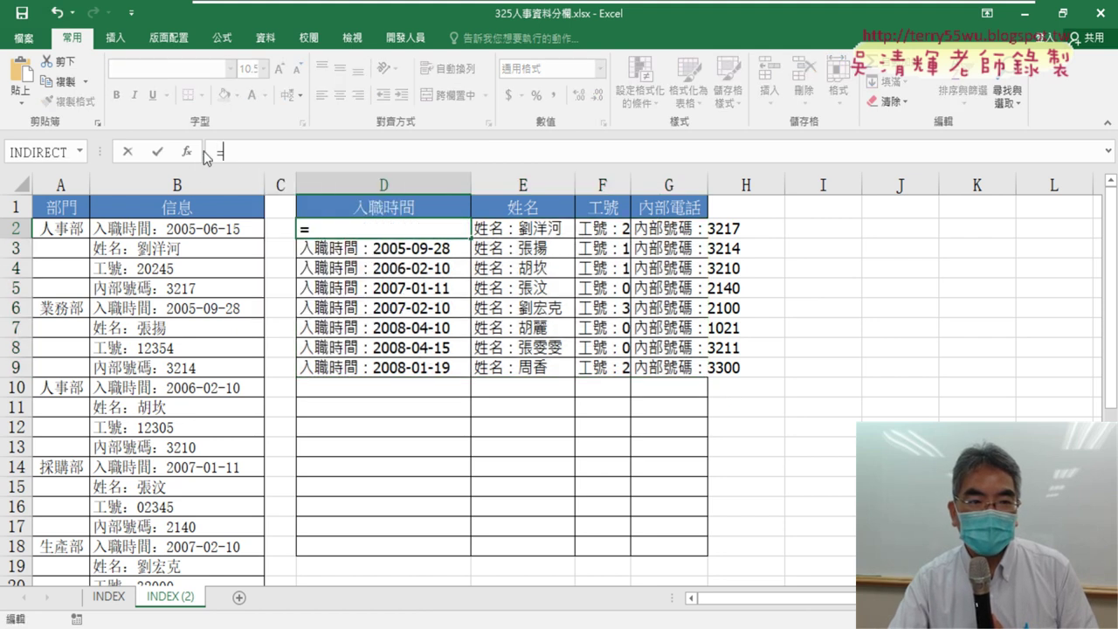
click(186, 152)
click(792, 181)
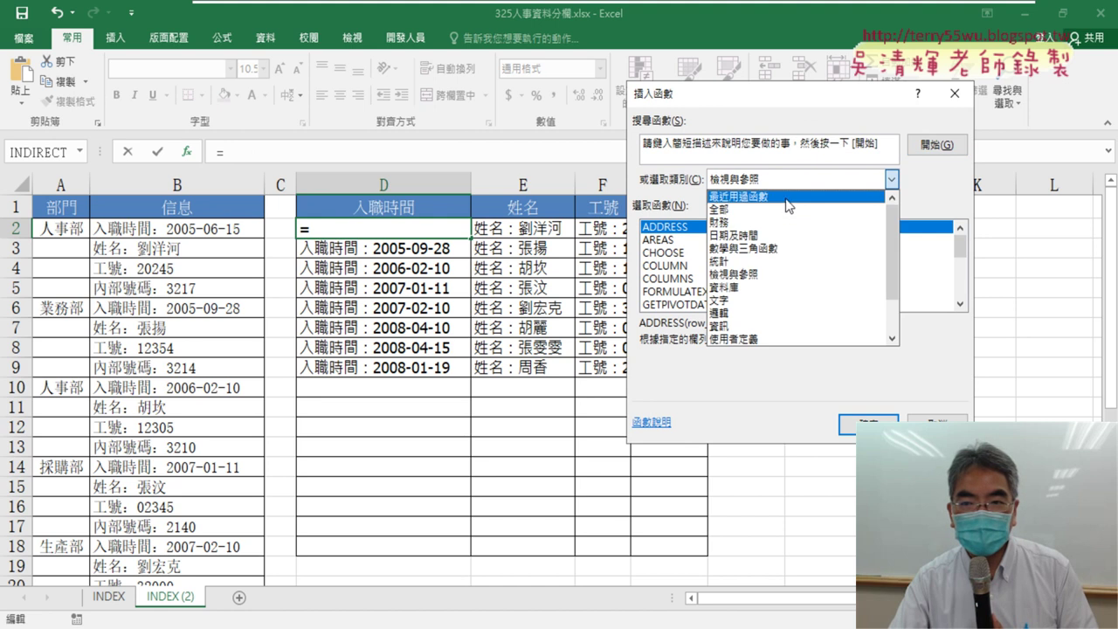
click(786, 197)
double_click(677, 240)
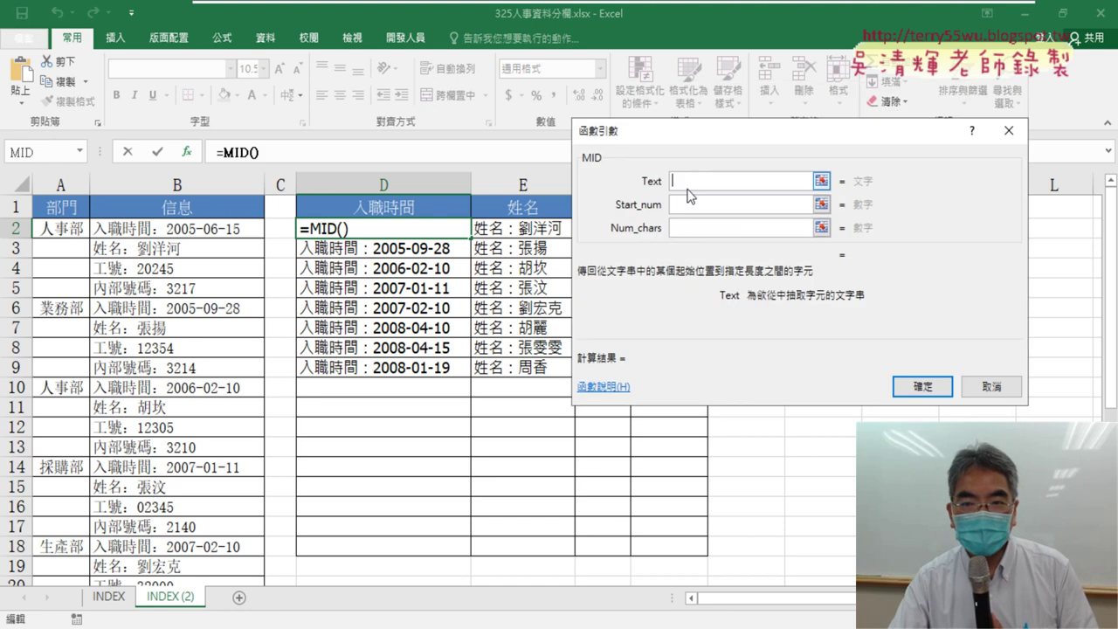
right_click(686, 179)
click(725, 214)
Step: Set MID's Start_num to LEN(D$1)+2 and Num_chars to 99, then confirm
click(725, 205)
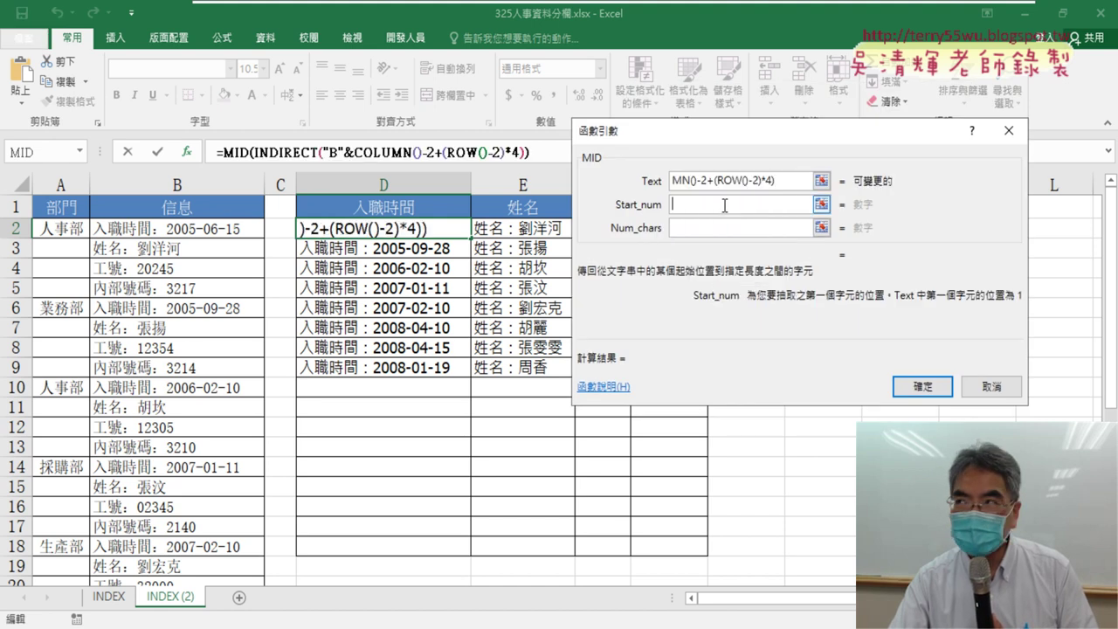
text(ㄌ)
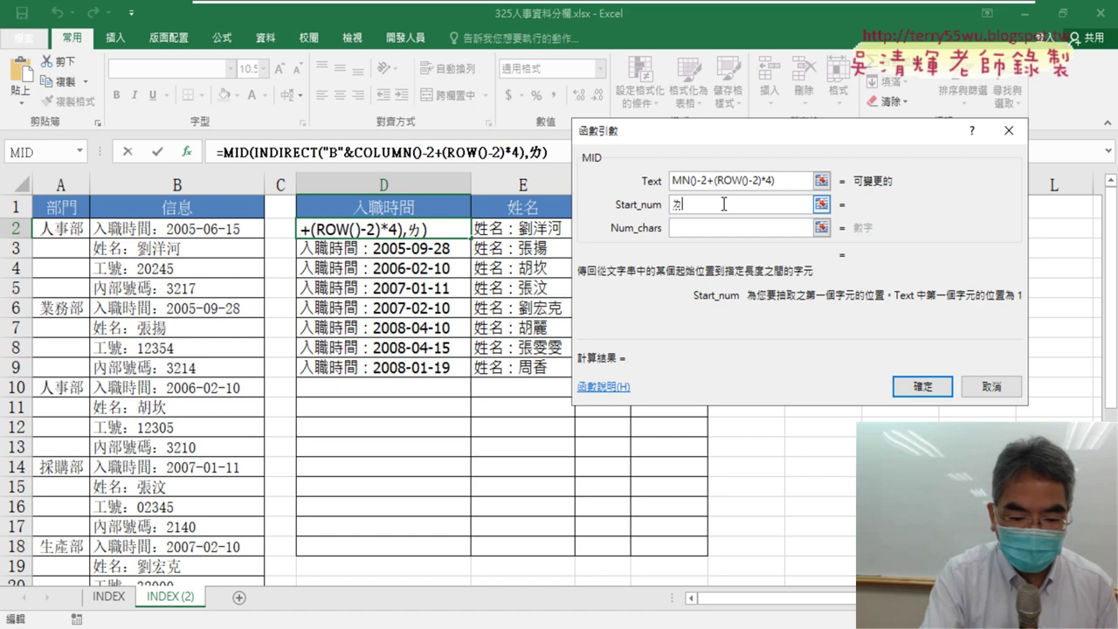
text(ㄧ)
key(BackSpace)
key(BackSpace)
text(l)
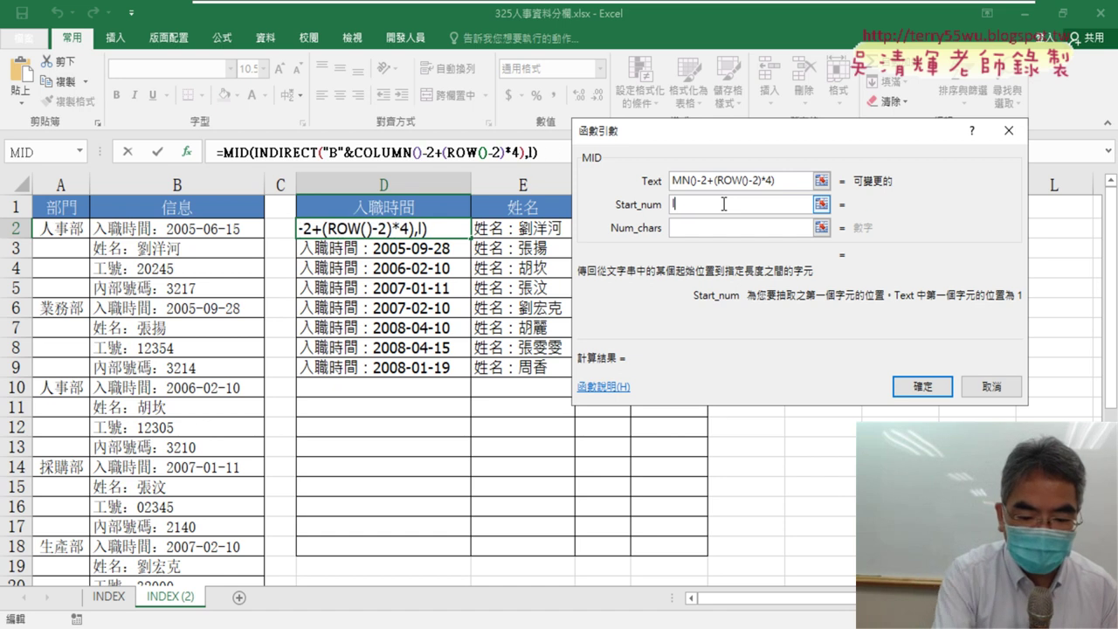
text(en()
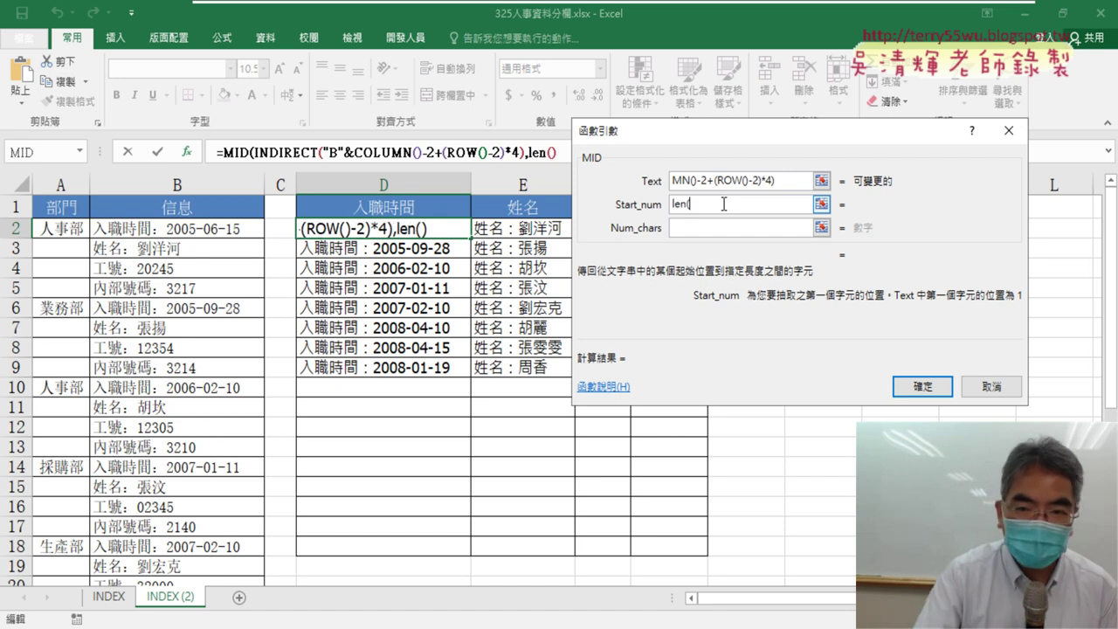
click(437, 202)
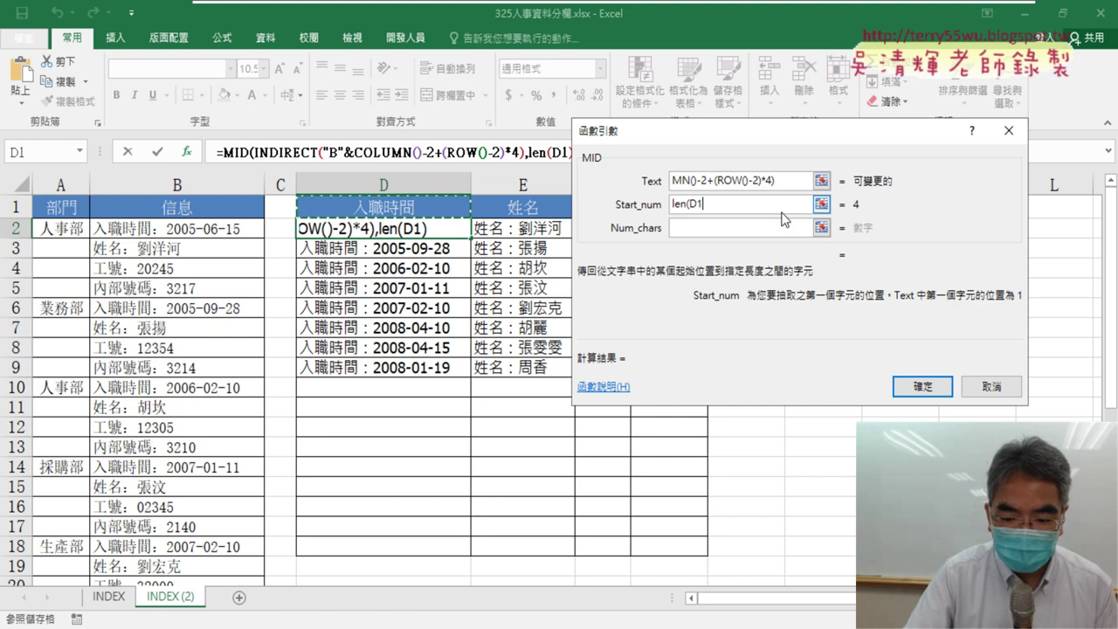
text()+)
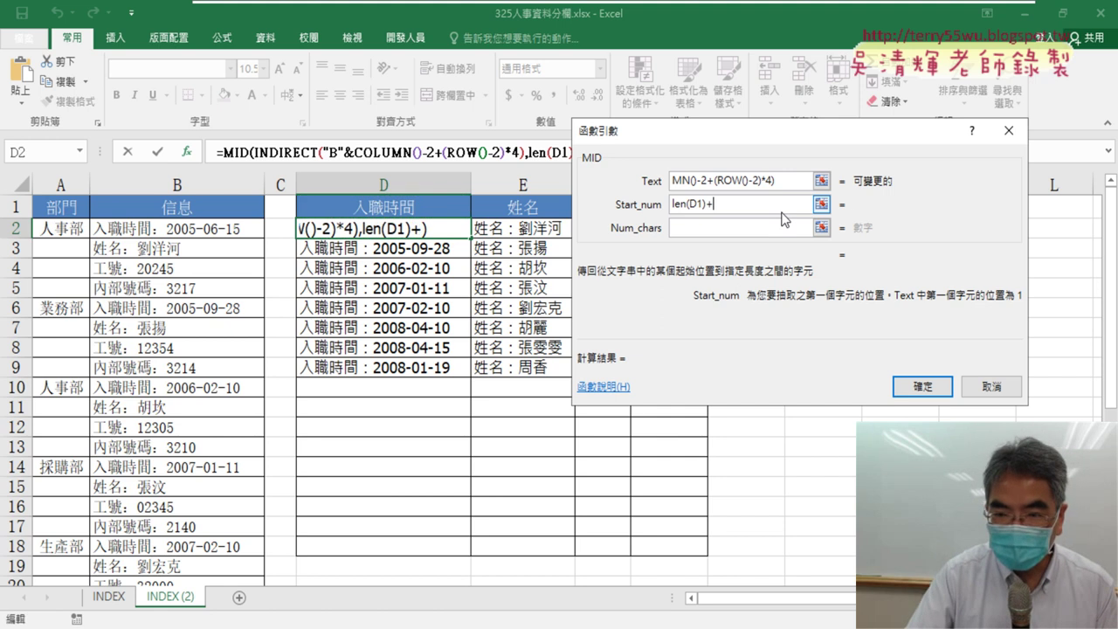
text(2)
click(742, 229)
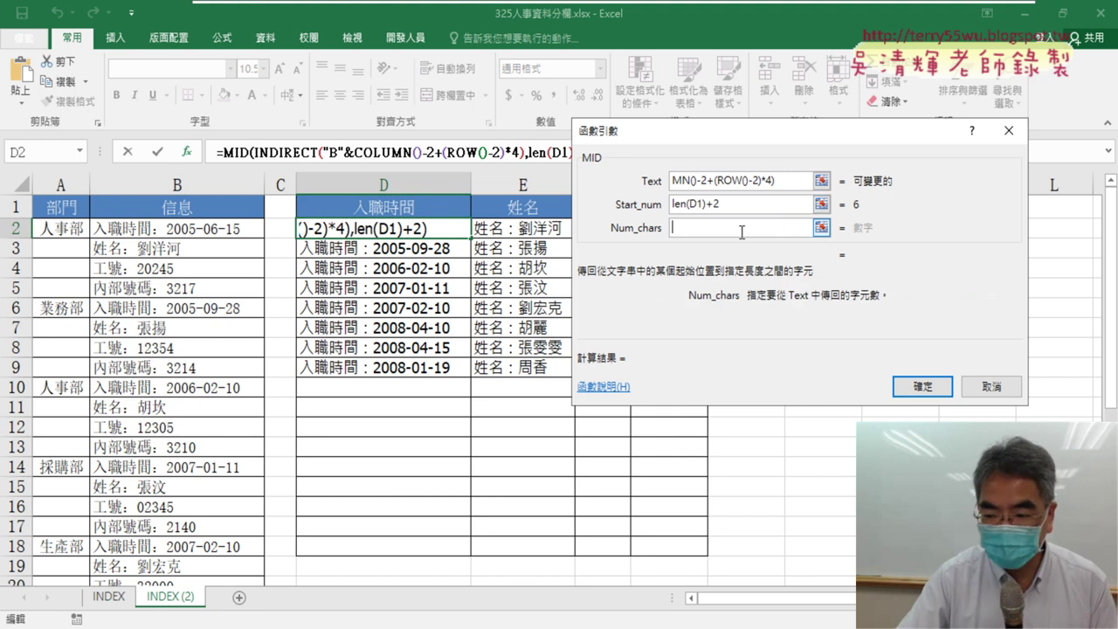
text(99)
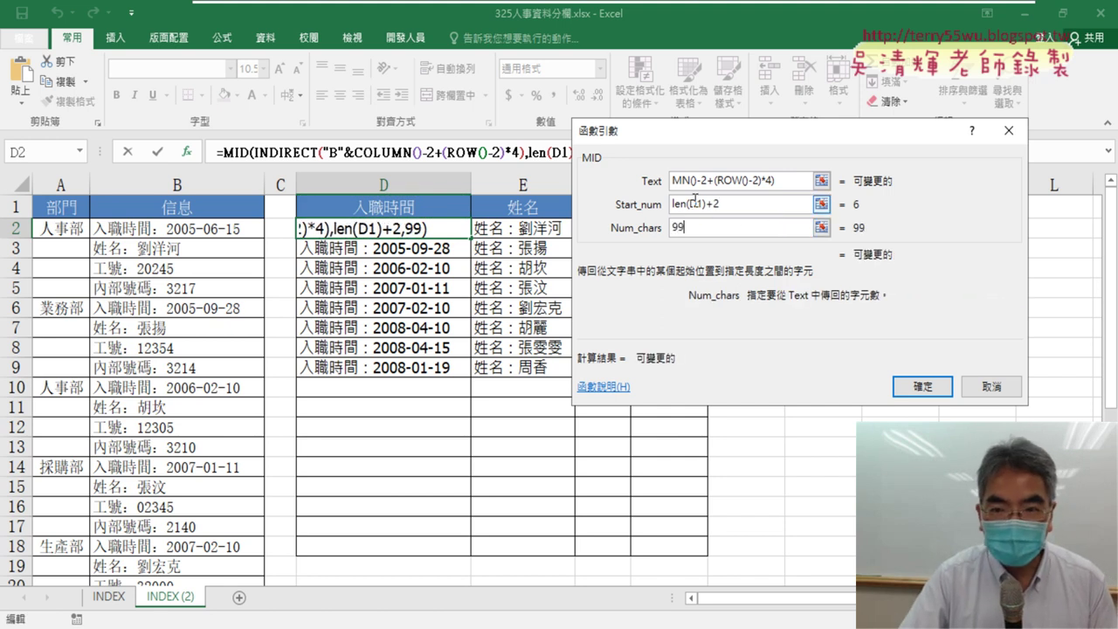
click(694, 201)
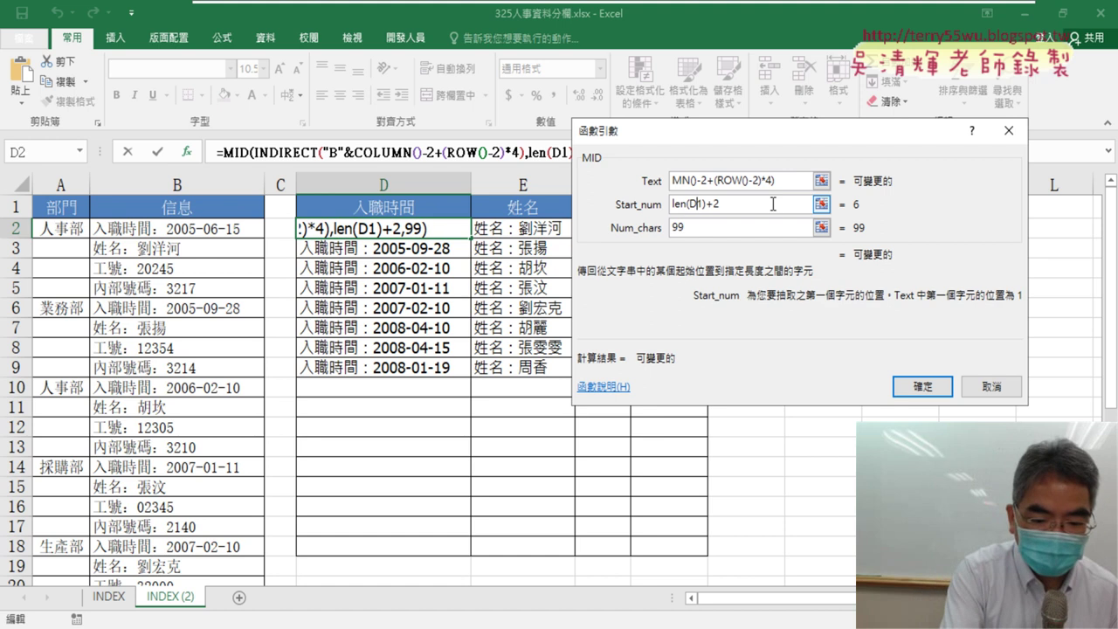
text($)
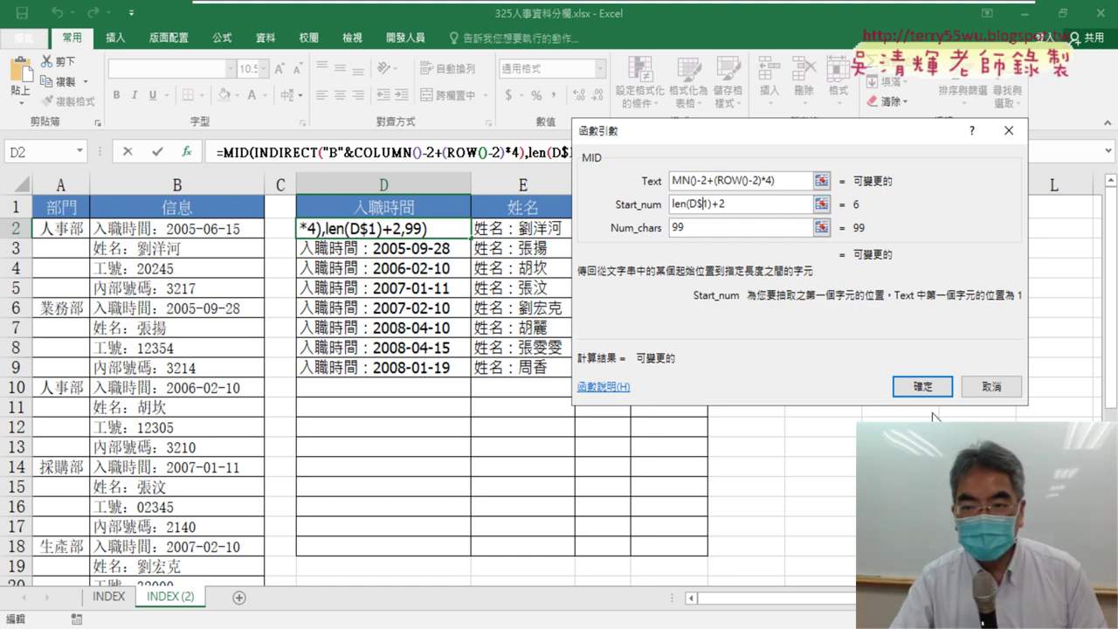
click(923, 387)
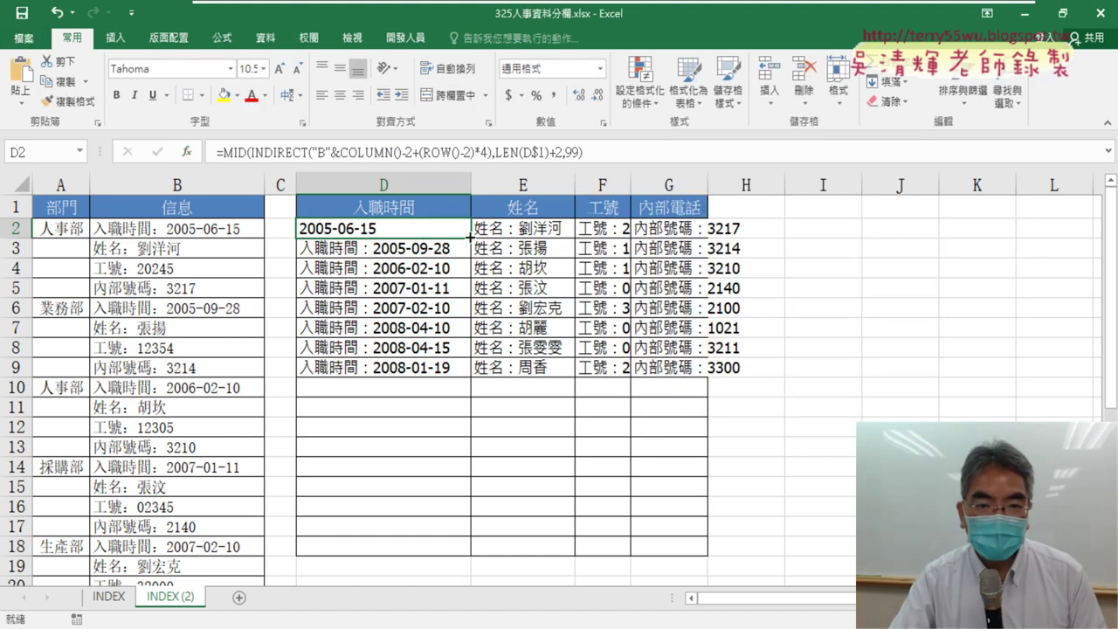
Step: Fill D2's MID formula across D2:G9, auto-fit columns D–G, and rename the sheet INDIRECT
mouse_move(470, 236)
mouse_down()
mouse_move(712, 236)
mouse_move(712, 371)
mouse_up()
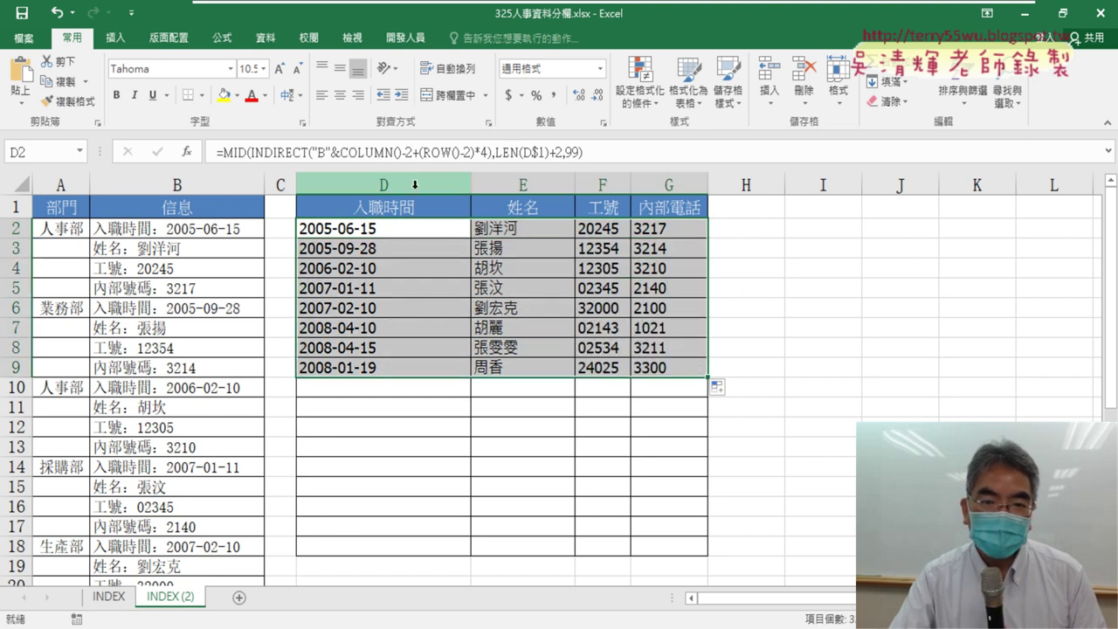
drag(415, 184, 691, 185)
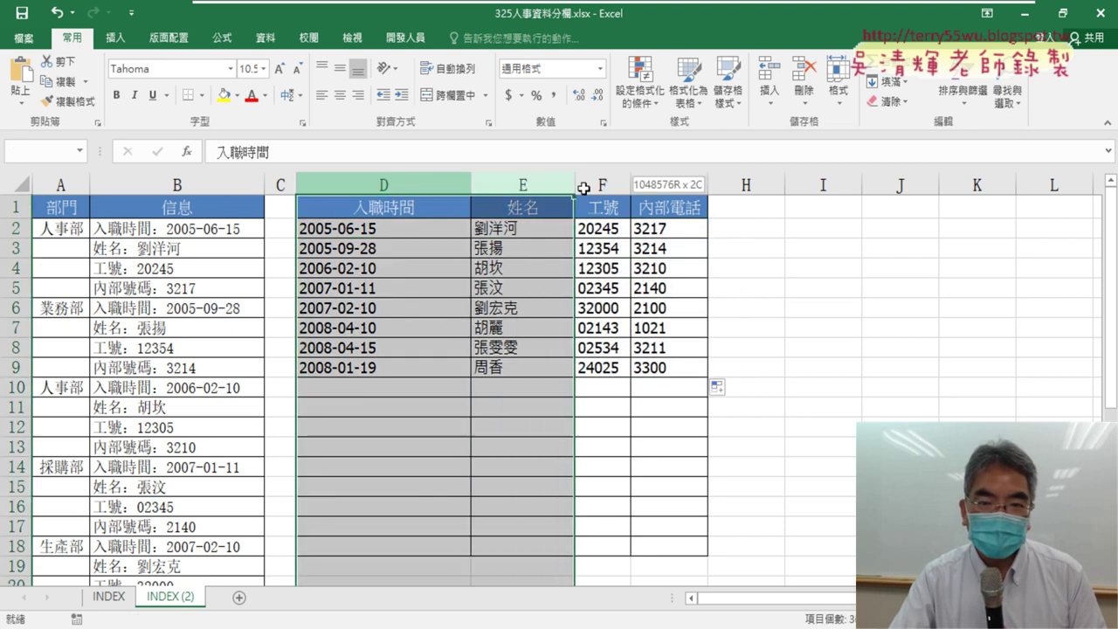
double_click(472, 185)
double_click(166, 597)
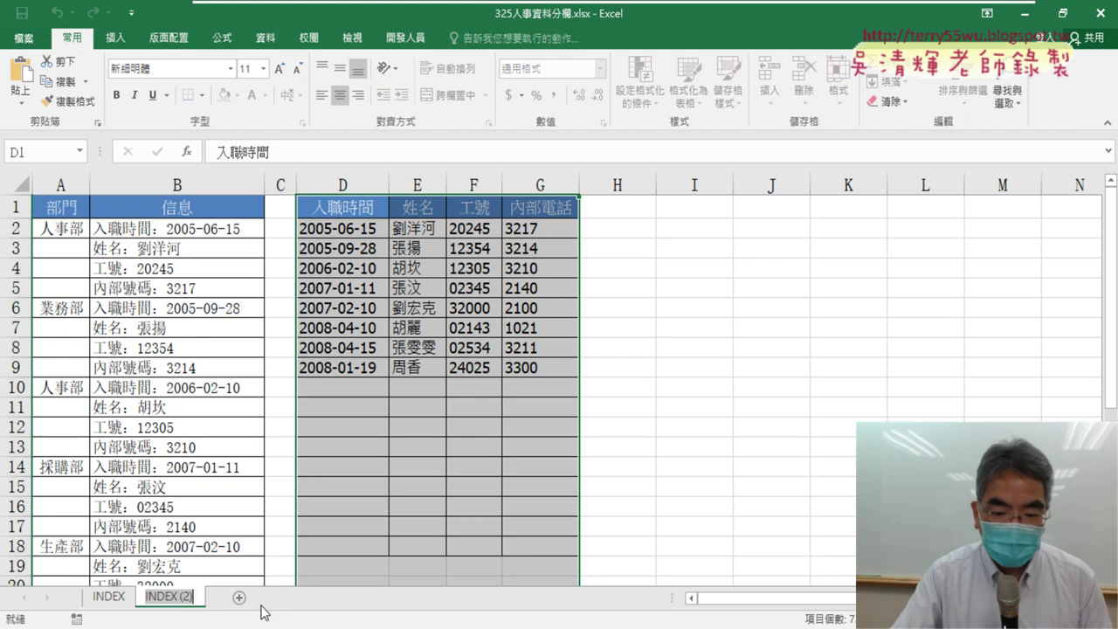
text(IN)
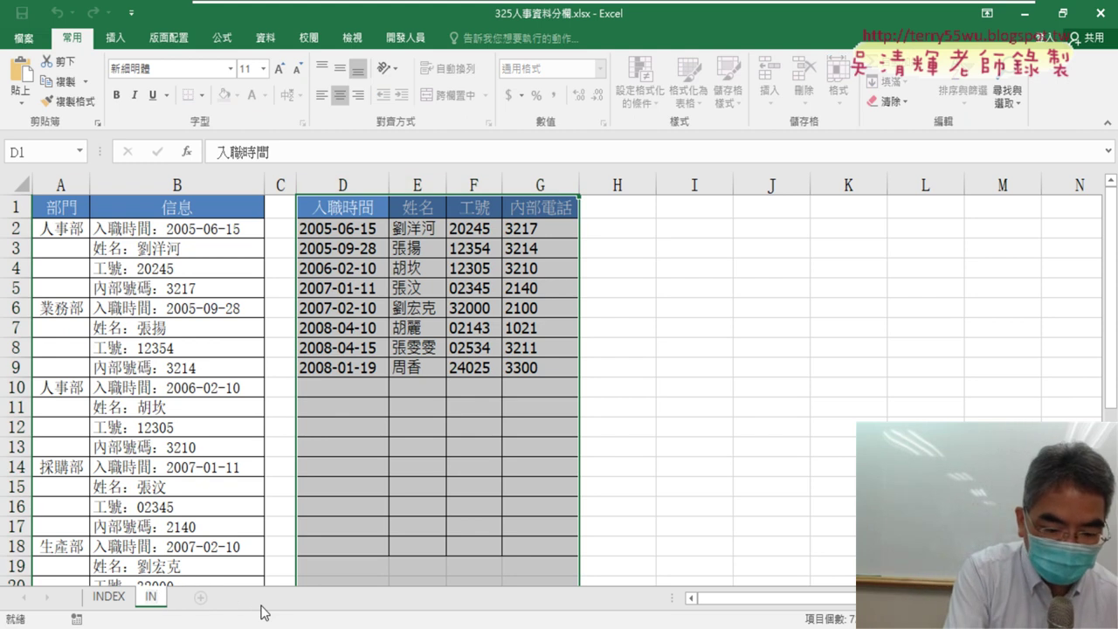
text(DI)
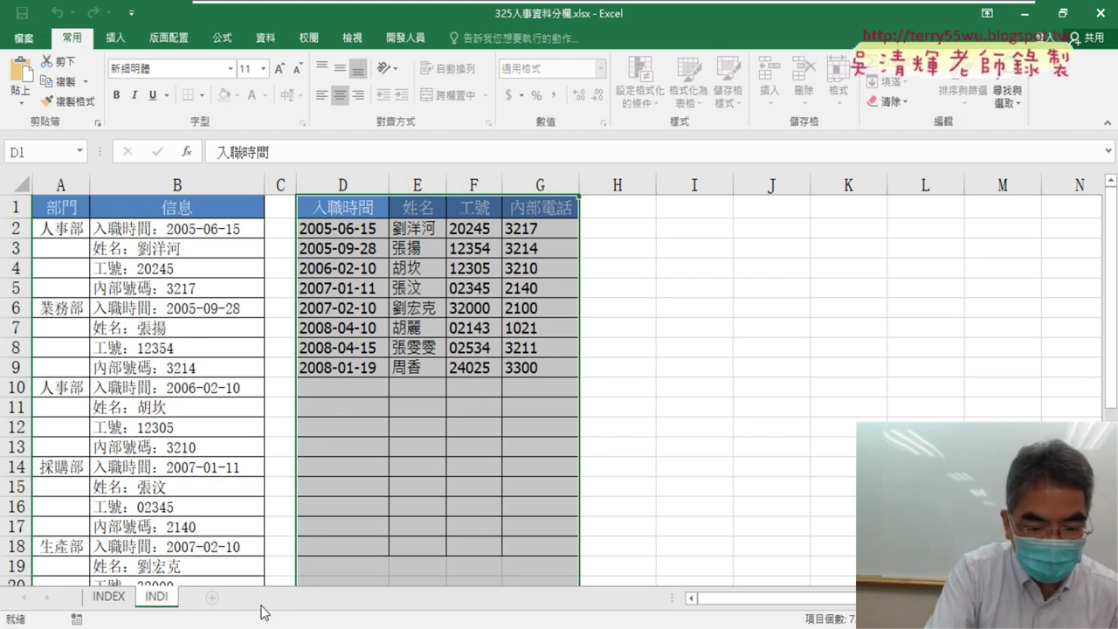
text(R)
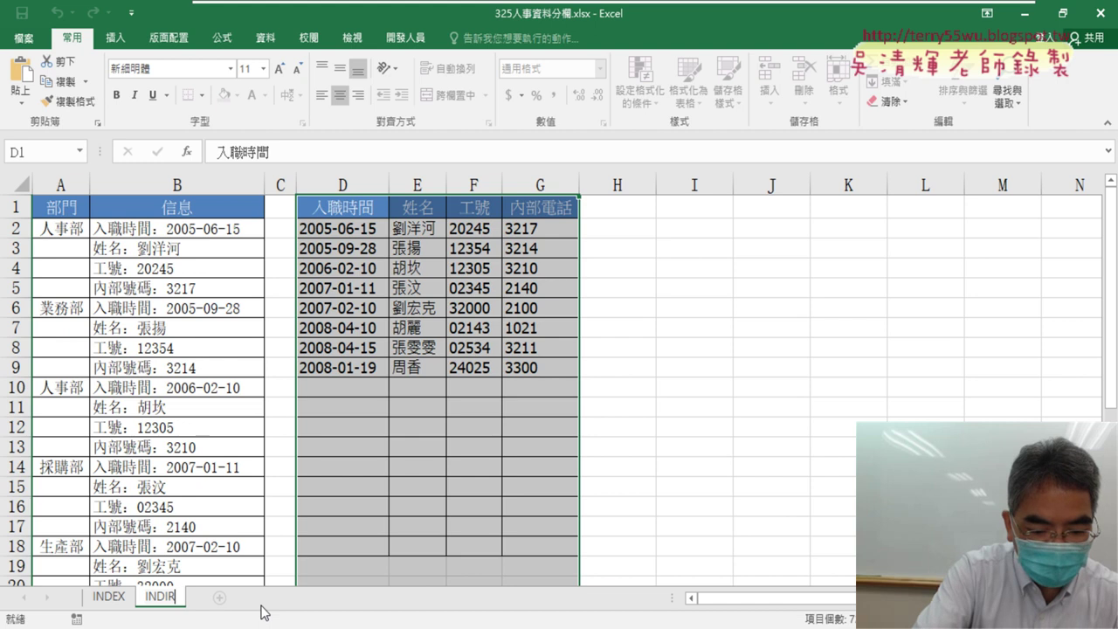
text(ECT)
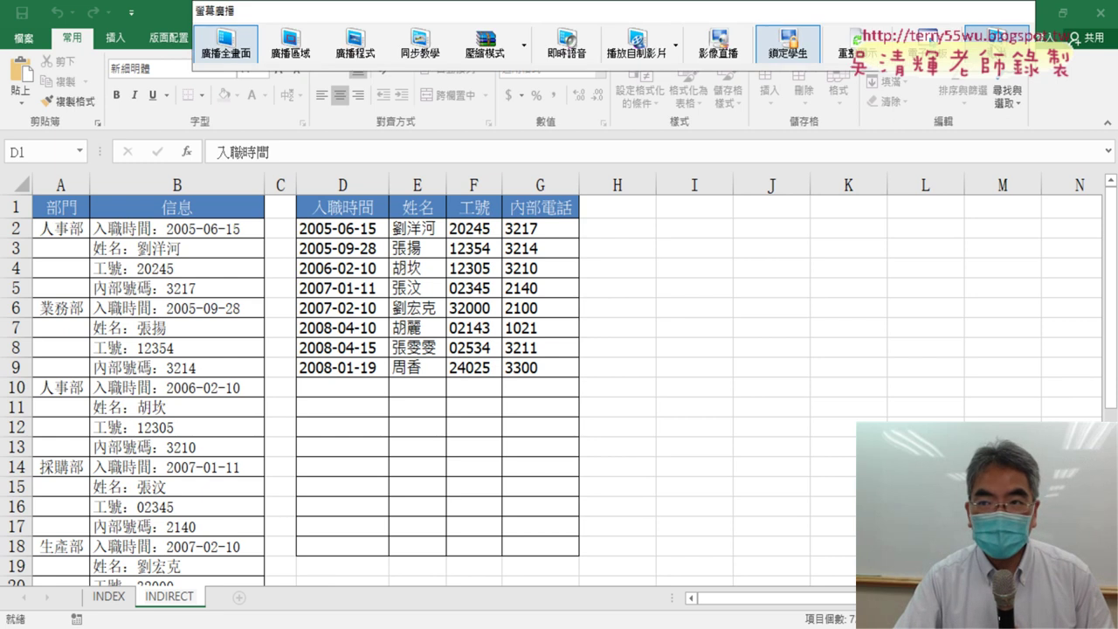
Step: Switch from Excel to the browser showing the course's YouTube playlist
click(996, 43)
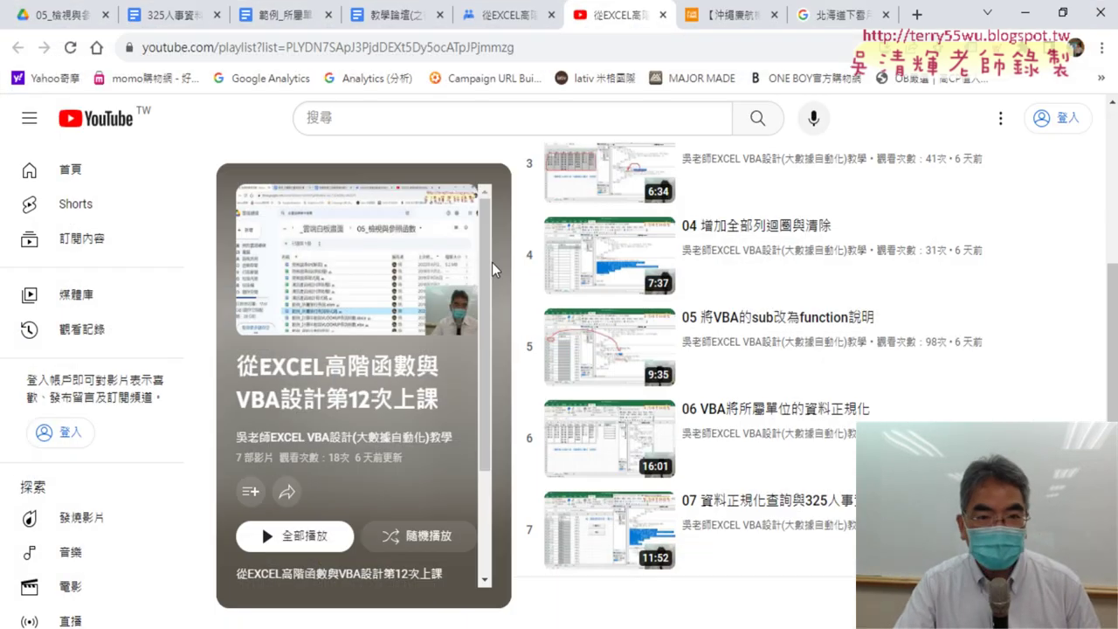
Step: Switch to the 325人事資料分欄 Google Doc and scroll to section 4, INDIRECT函數
click(228, 9)
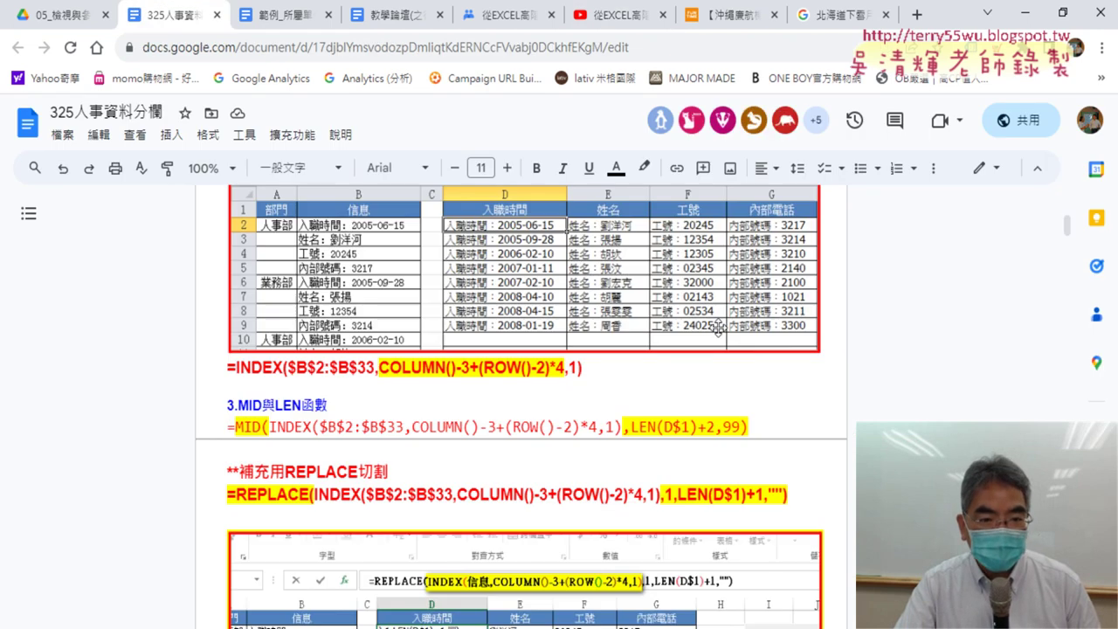
scroll(724, 327, down, 2)
scroll(852, 376, down, 3)
scroll(852, 376, down, 2)
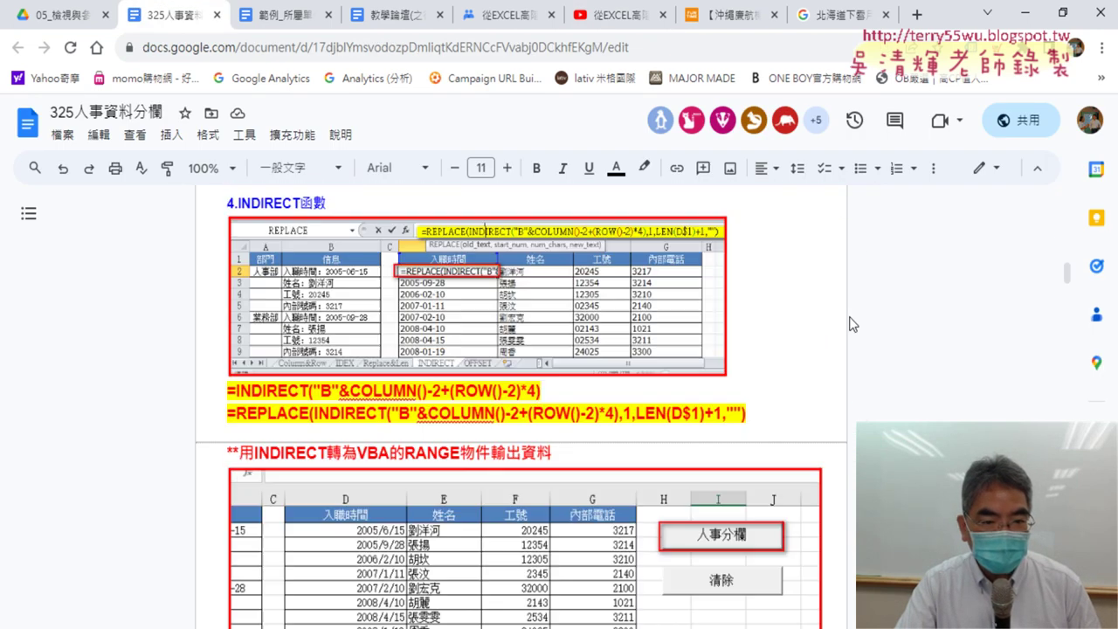